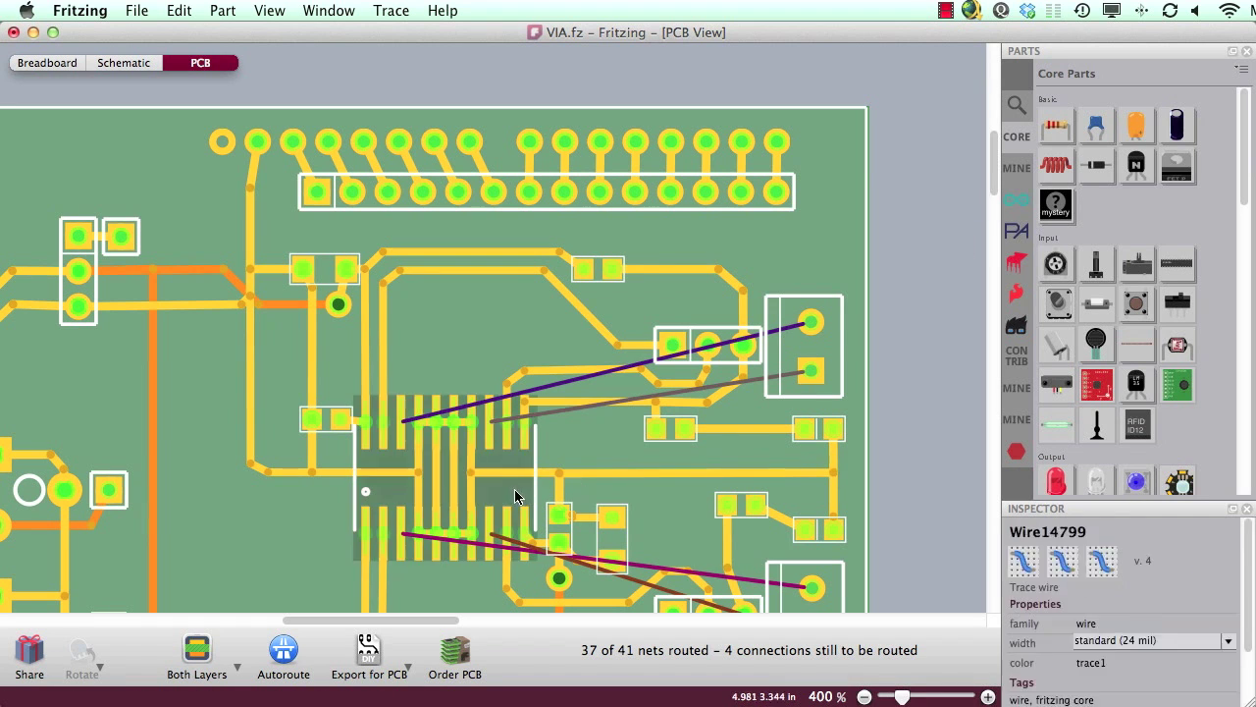
Place a via from Core Parts on the board just above IC1.
{"action": "left_click", "coordinate": [455, 424]}
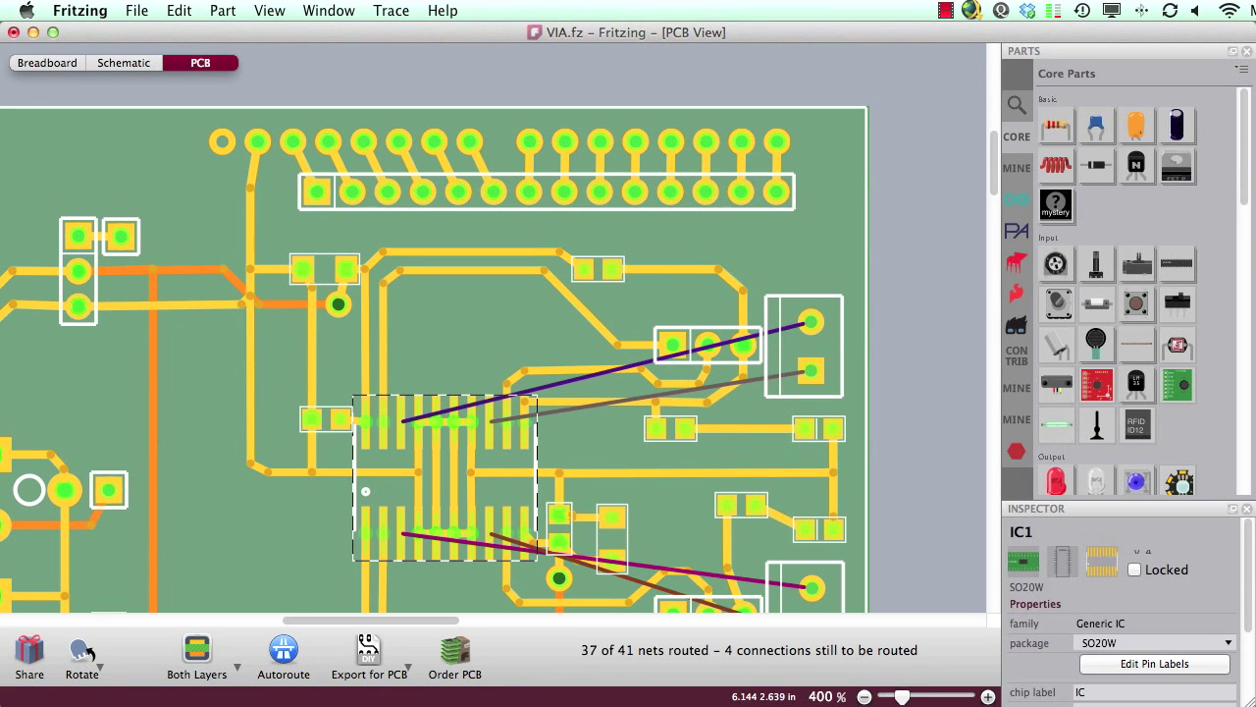
{"action": "left_click_drag", "start_coordinate": [1247, 160], "coordinate": [1239, 464]}
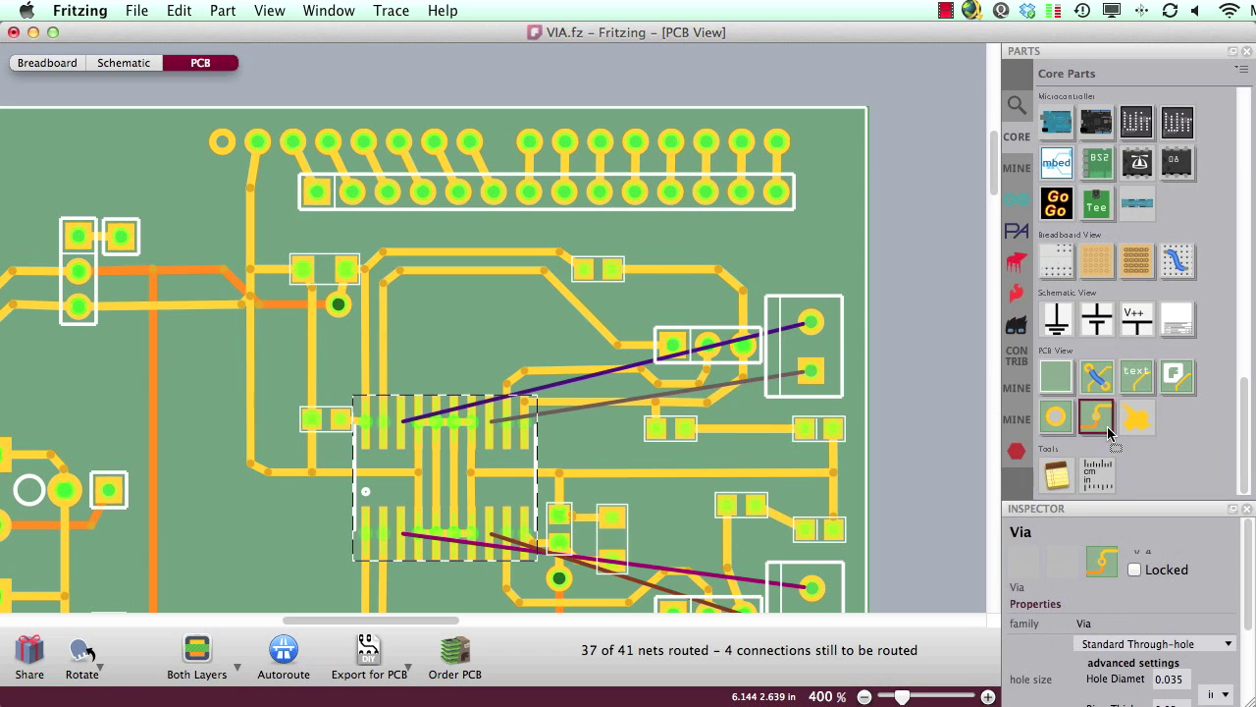
{"action": "left_click_drag", "start_coordinate": [1110, 432], "coordinate": [538, 438]}
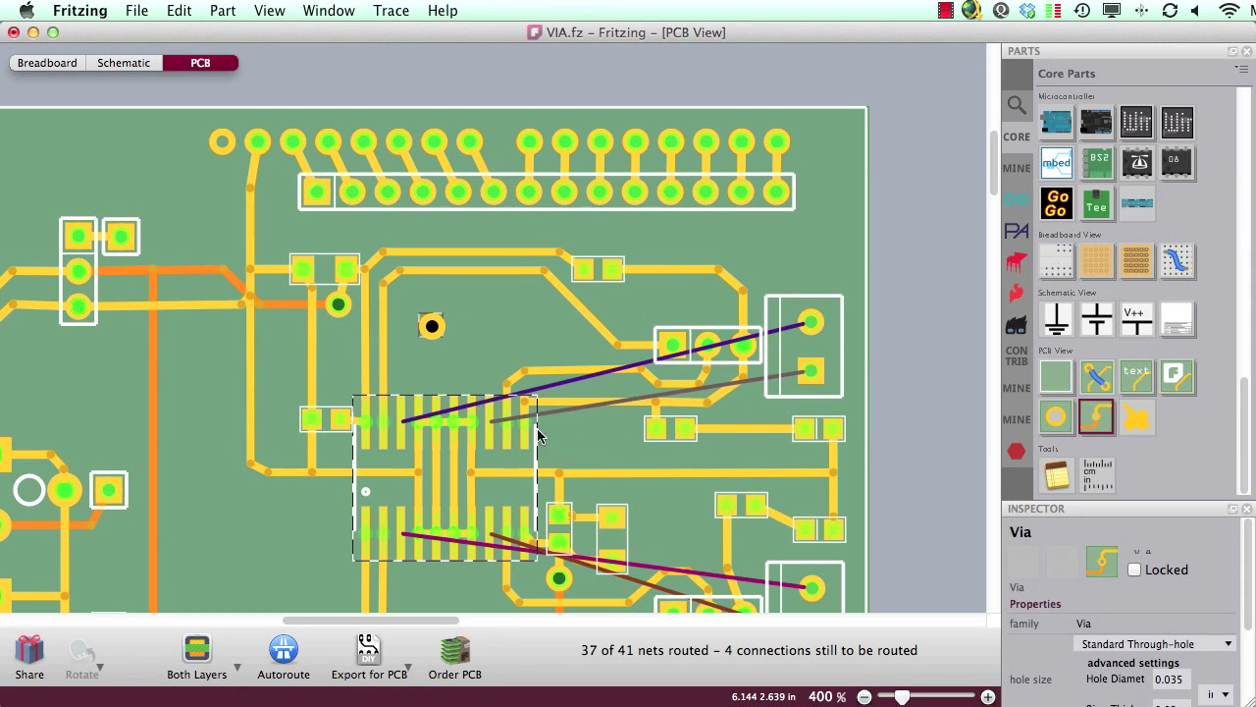
{"action": "left_click", "coordinate": [435, 333]}
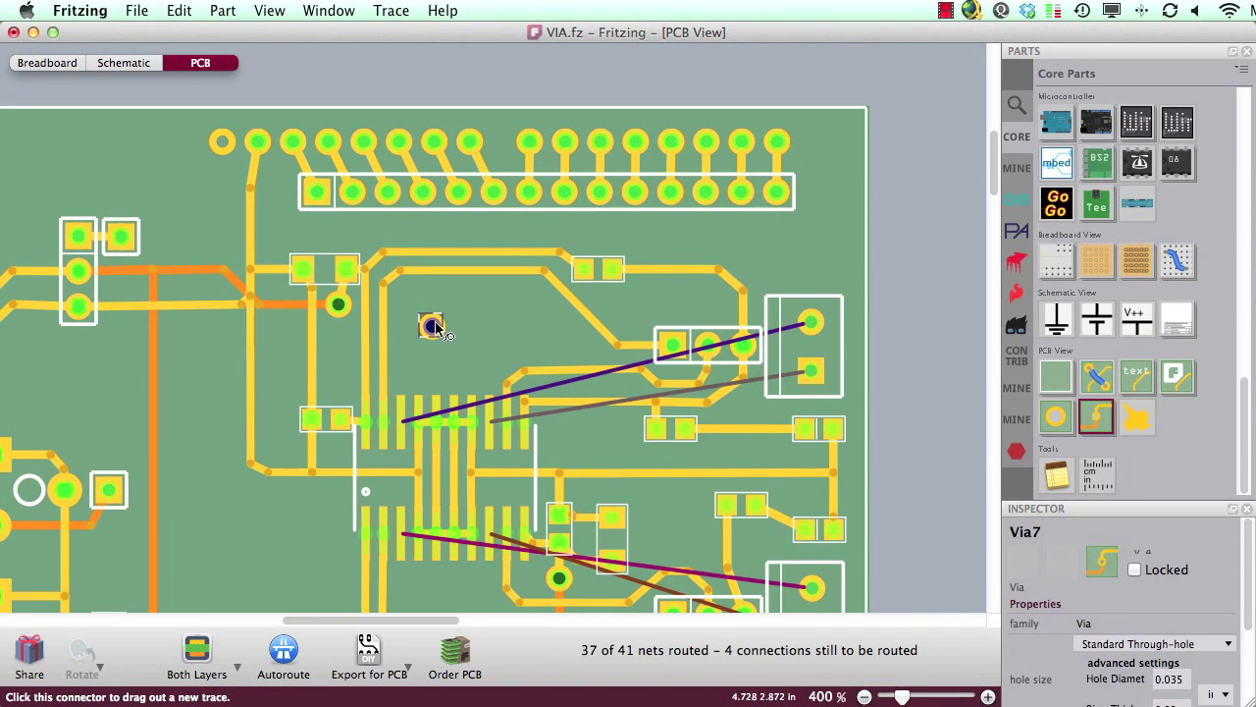
Make Via7 a Professionally Printed Via with 0.6 hole diameter and 0.3 ring thickness.
{"action": "right_click", "coordinate": [426, 318]}
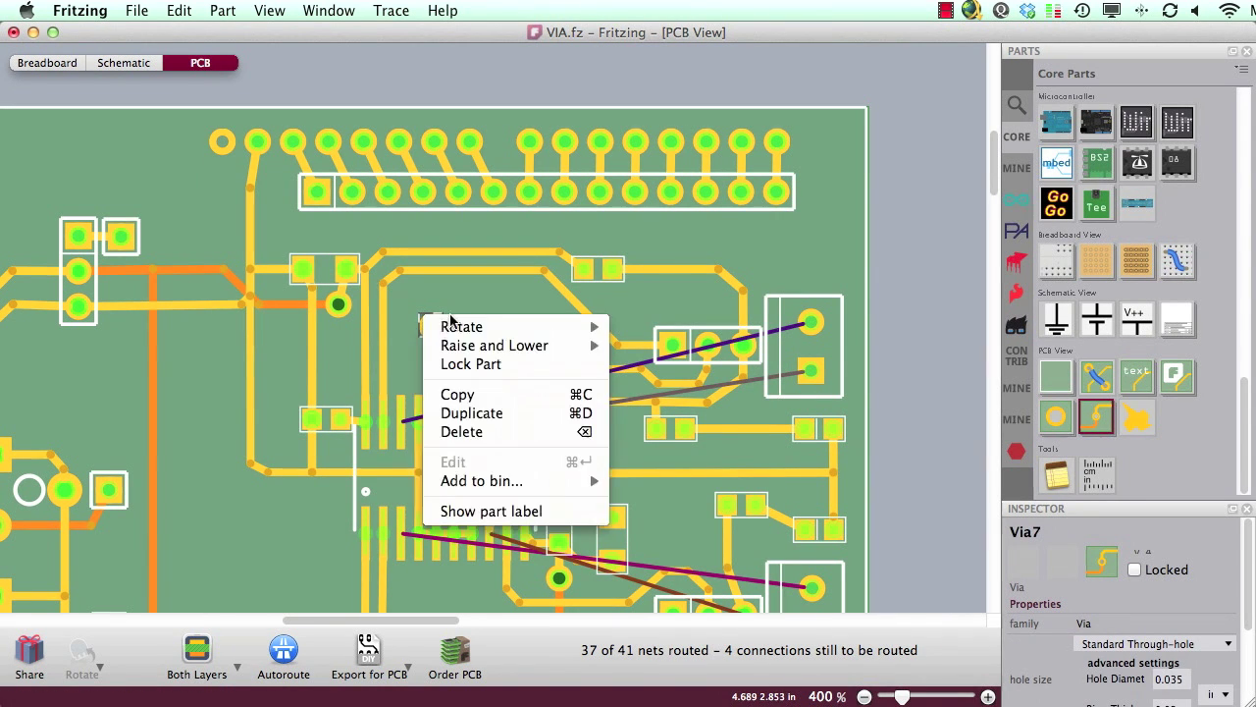
{"action": "left_click", "coordinate": [1024, 567]}
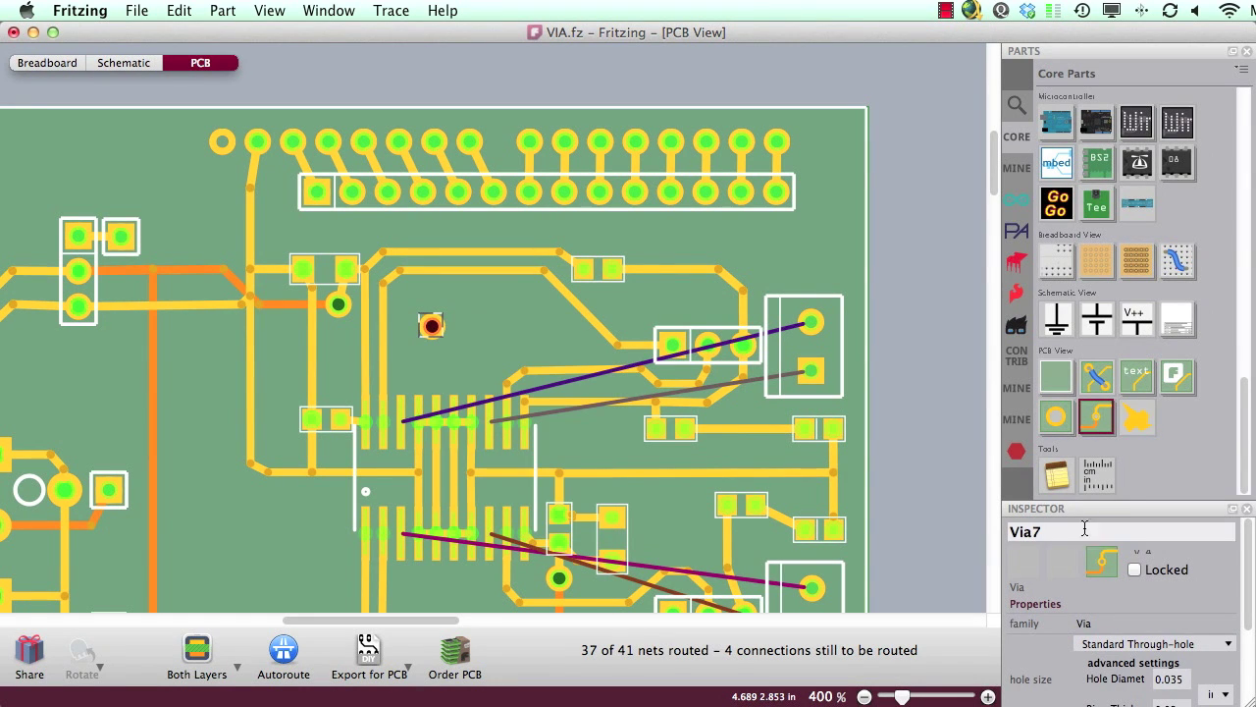
{"action": "left_click_drag", "start_coordinate": [1089, 499], "coordinate": [1089, 440]}
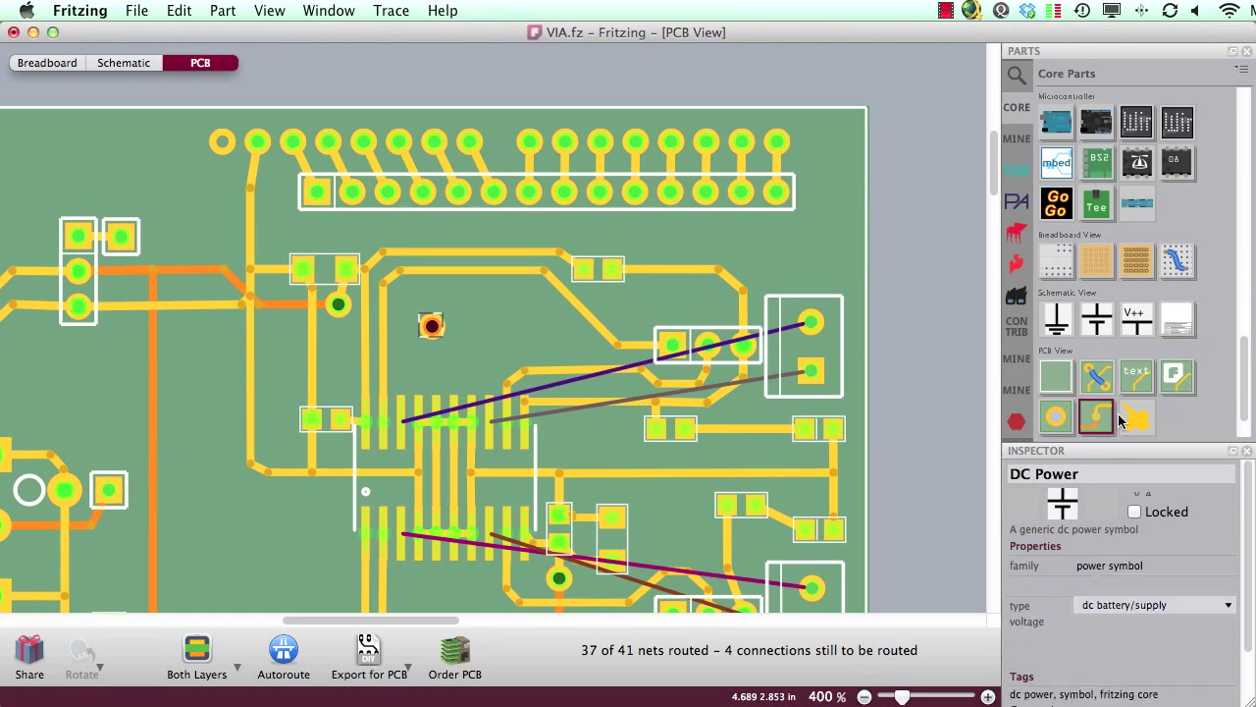
{"action": "left_click", "coordinate": [1221, 587]}
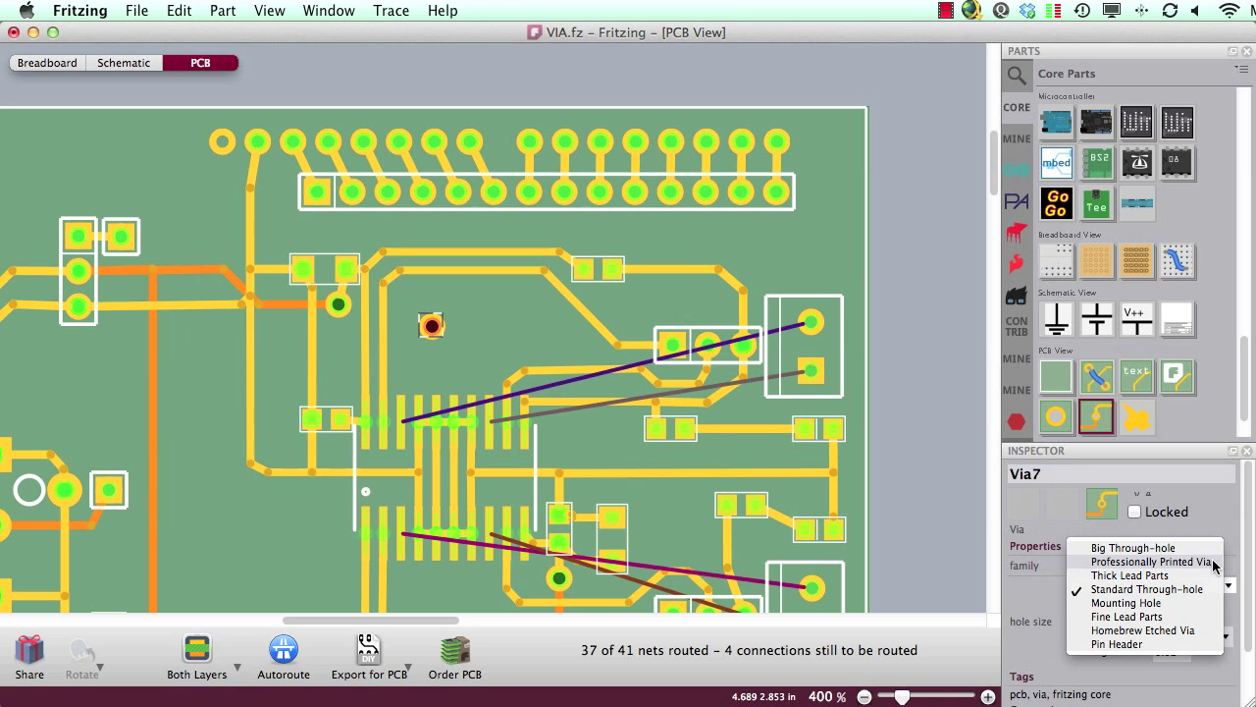
{"action": "left_click", "coordinate": [1149, 561]}
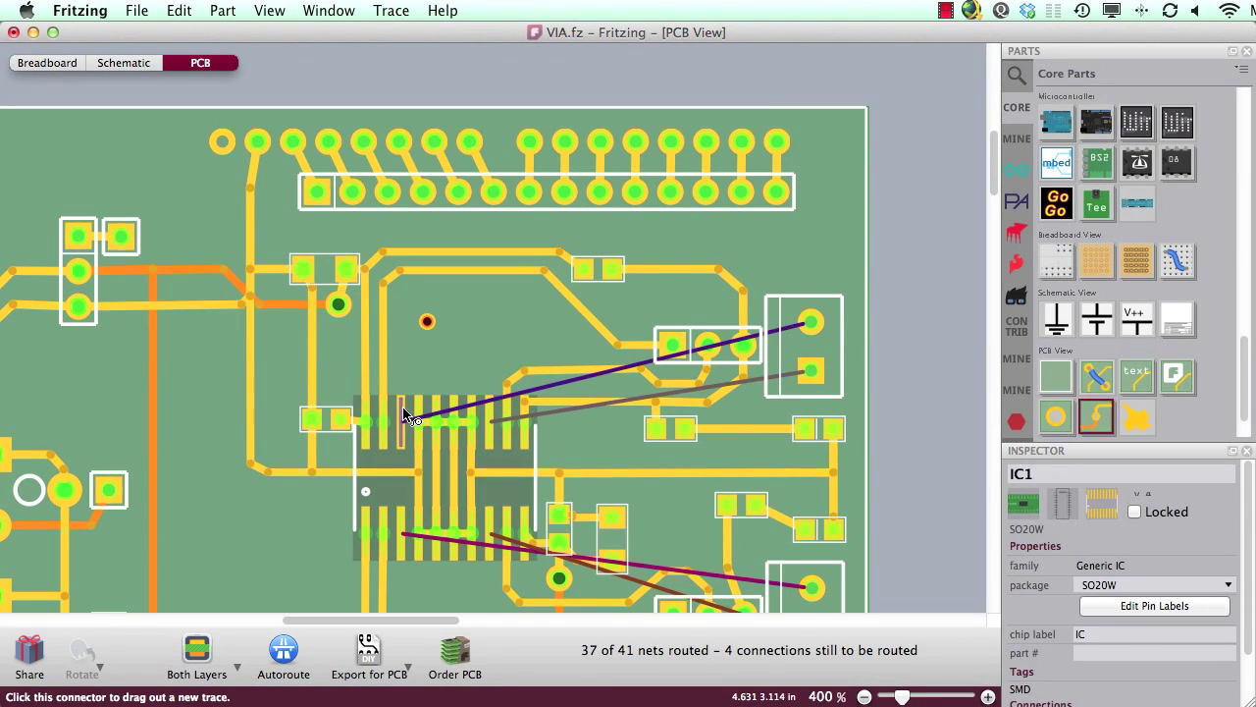
Route a trace from IC1 pin 18 up to the new via.
{"action": "left_click_drag", "start_coordinate": [403, 413], "coordinate": [425, 325]}
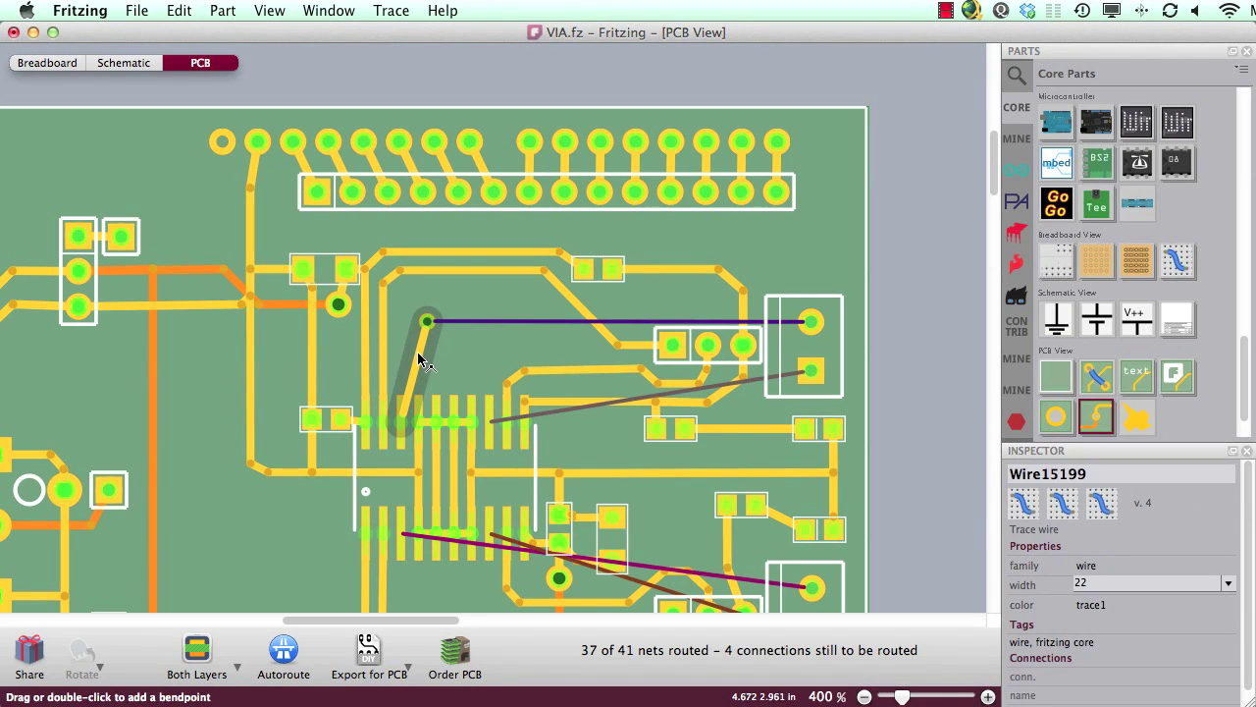
{"action": "left_click_drag", "start_coordinate": [420, 364], "coordinate": [406, 329]}
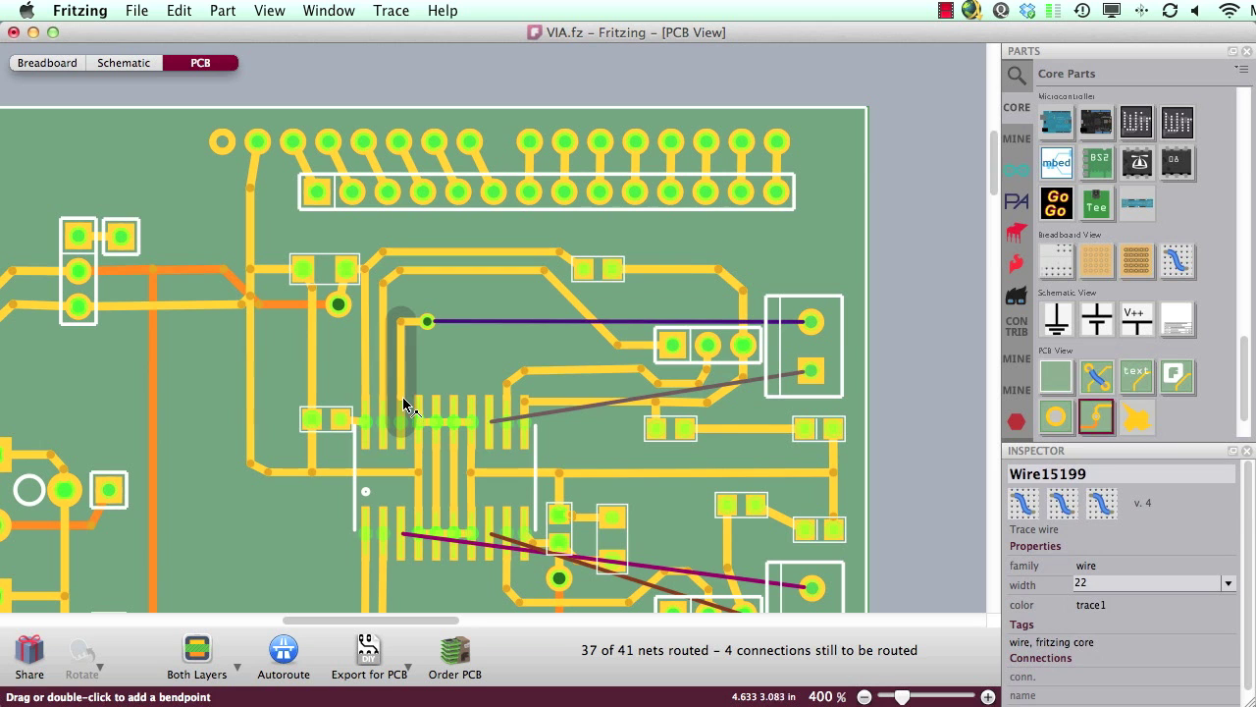
{"action": "left_click", "coordinate": [394, 454]}
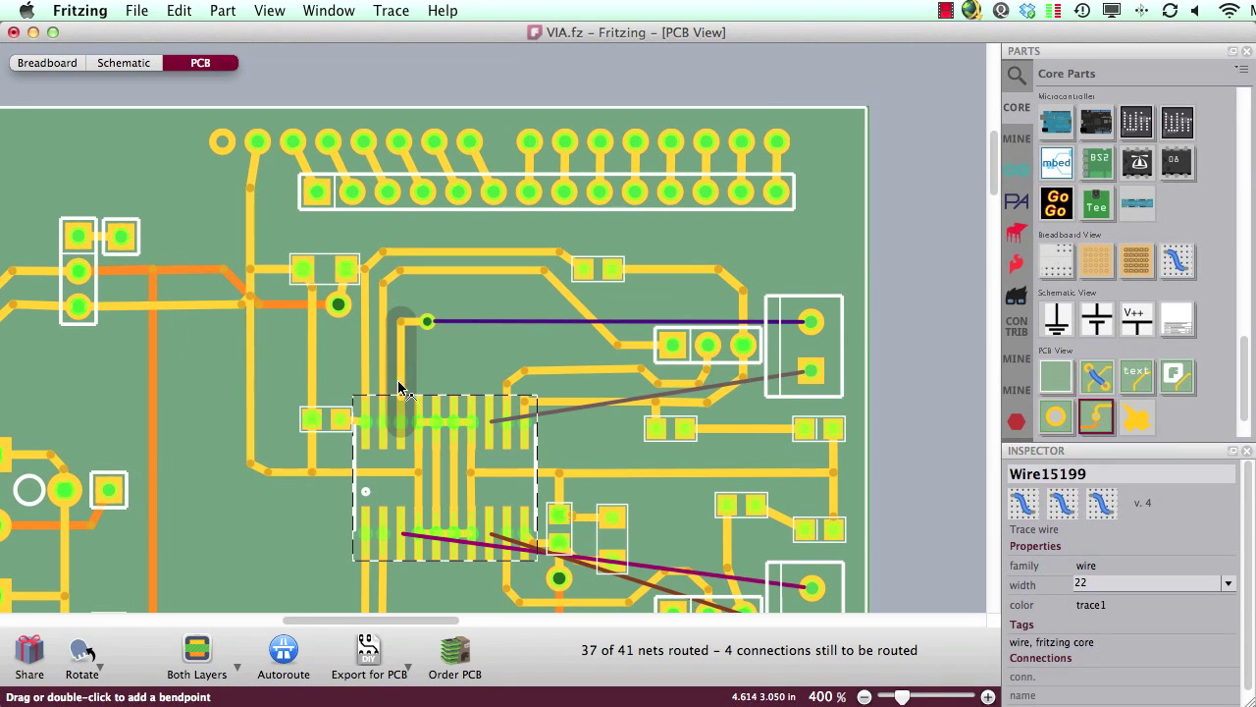
Turn the via-to-terminal ratsnest into a bottom trace and bend it to clear nearby pads.
{"action": "double_click", "coordinate": [467, 330]}
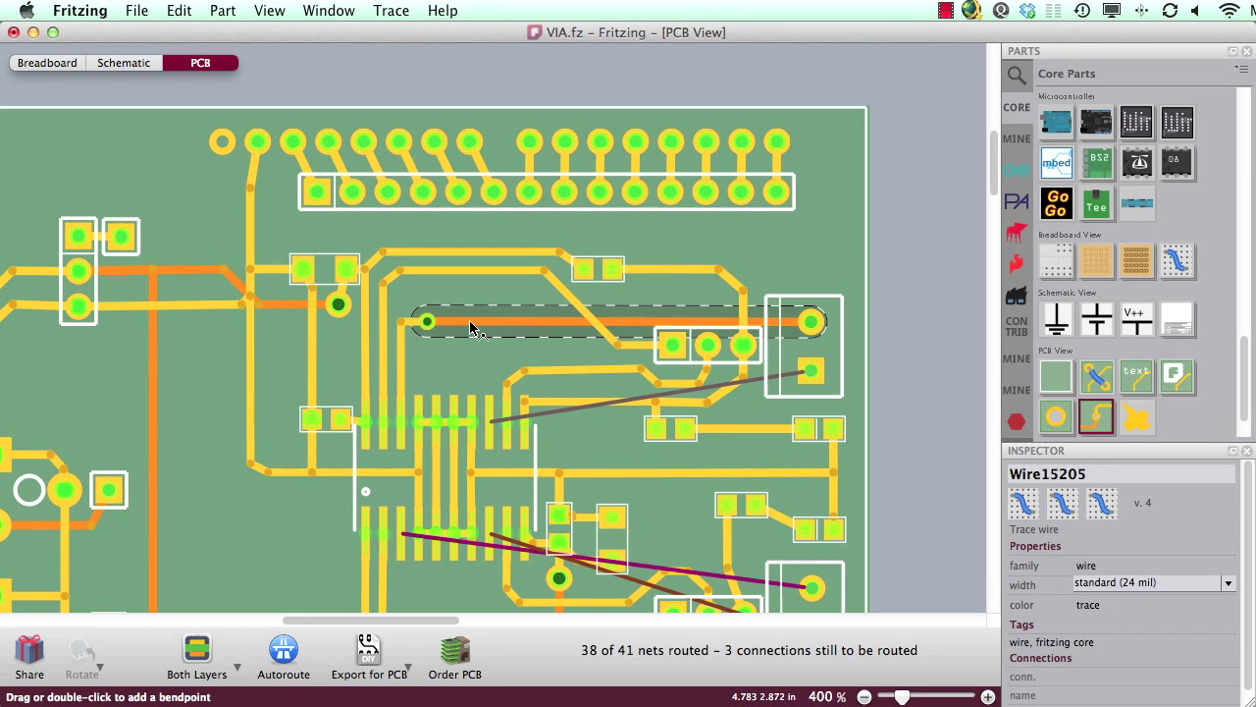
{"action": "left_click_drag", "start_coordinate": [498, 328], "coordinate": [793, 303]}
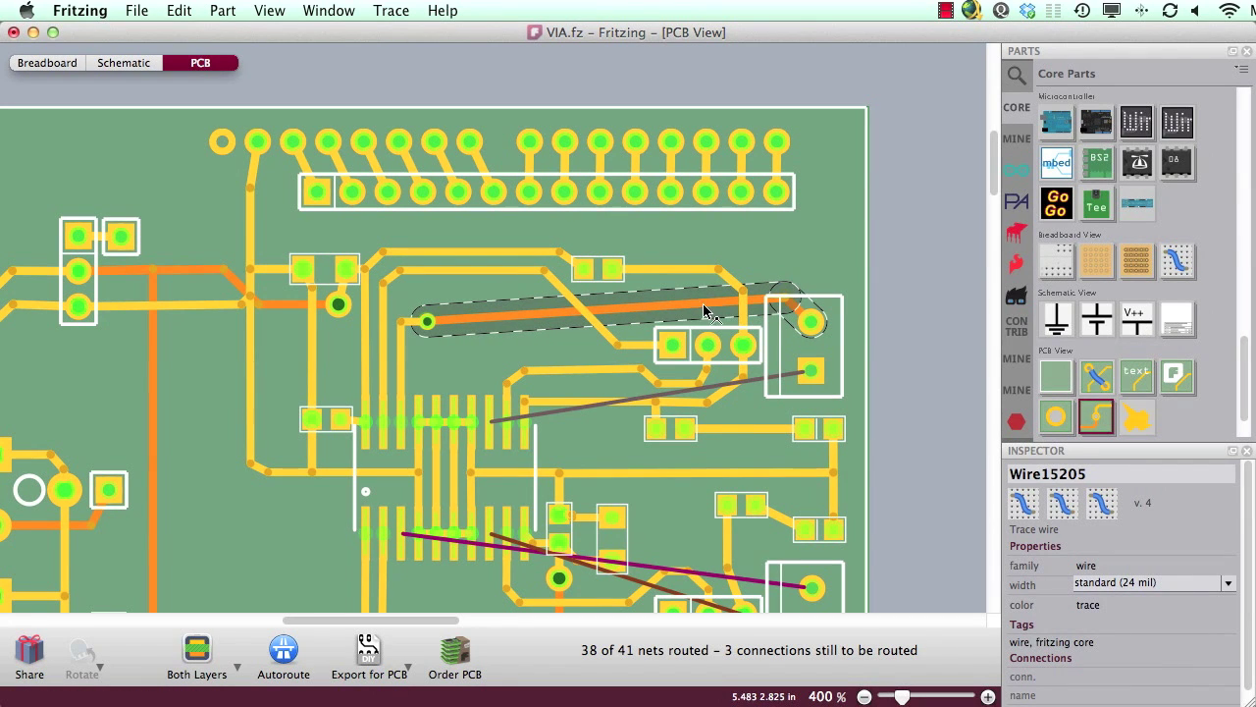
{"action": "mouse_move", "coordinate": [672, 311]}
{"action": "left_mouse_down"}
{"action": "mouse_move", "coordinate": [442, 310]}
{"action": "mouse_move", "coordinate": [452, 306]}
{"action": "left_mouse_up"}
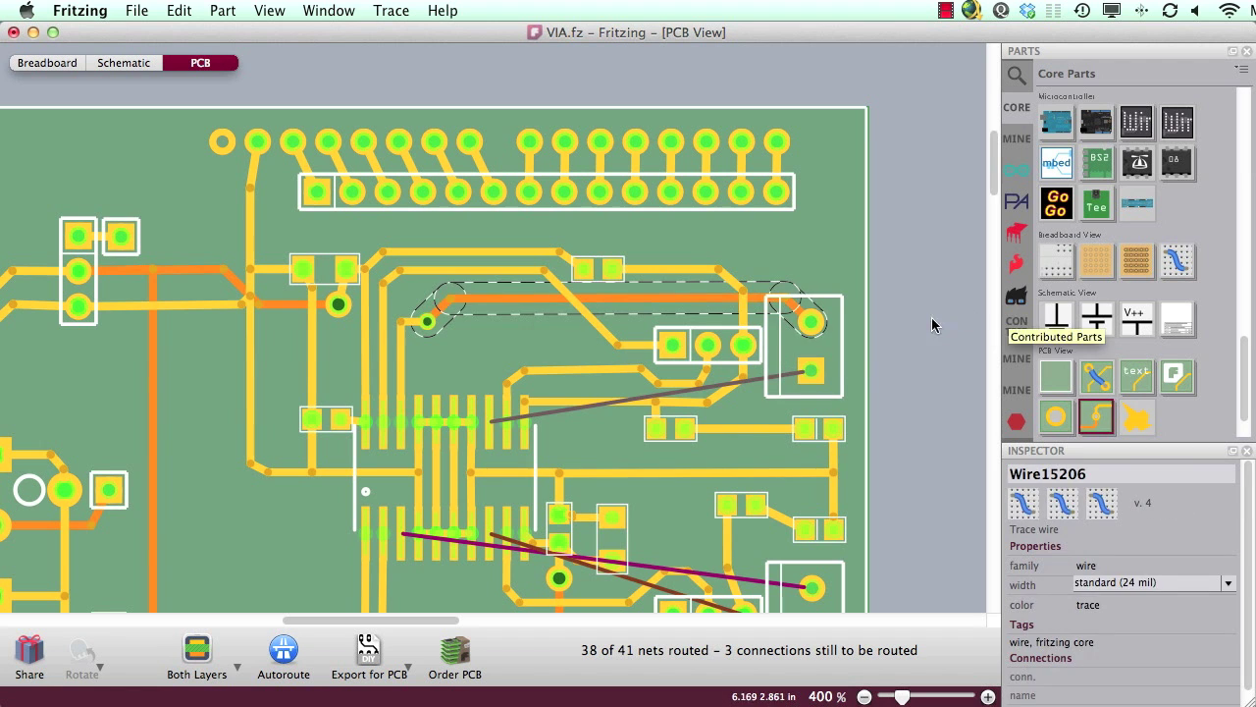
{"action": "left_click", "coordinate": [878, 356]}
{"action": "left_click", "coordinate": [471, 303]}
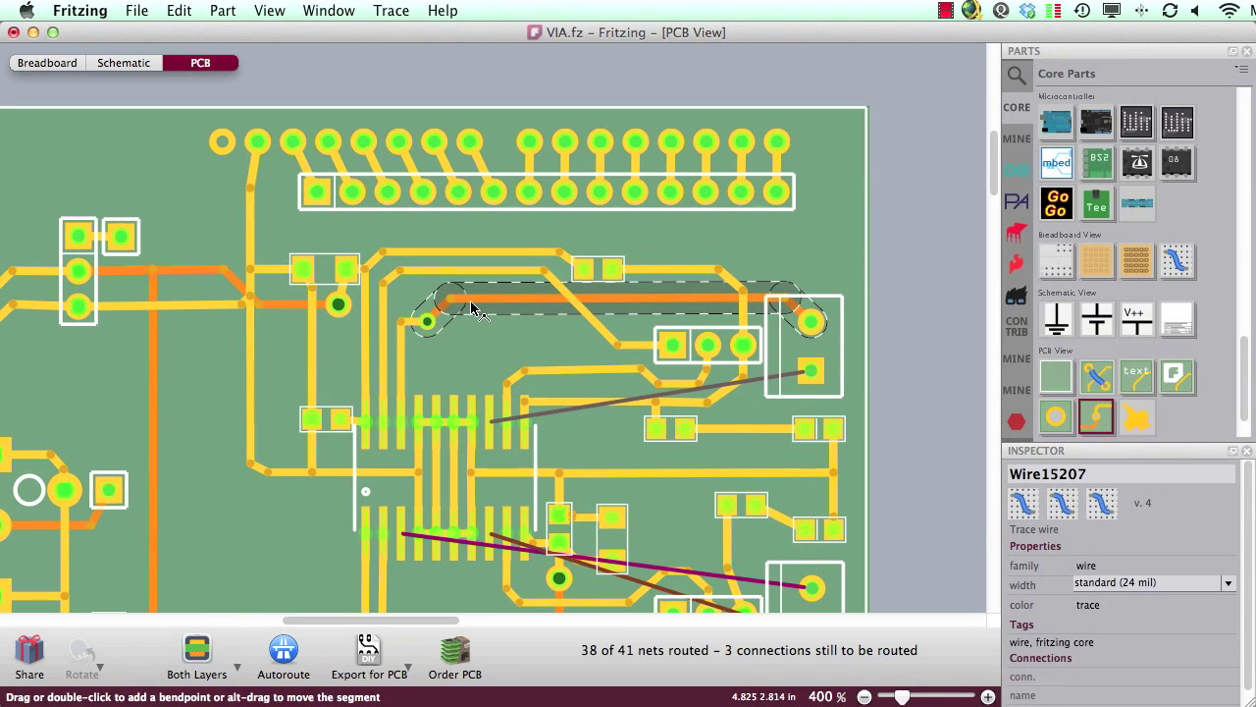
{"action": "left_click_drag", "start_coordinate": [993, 182], "coordinate": [993, 197]}
Add Via8 above IC1 as a Professionally Printed Via and wire an IC1 pad to it.
{"action": "left_click", "coordinate": [897, 255]}
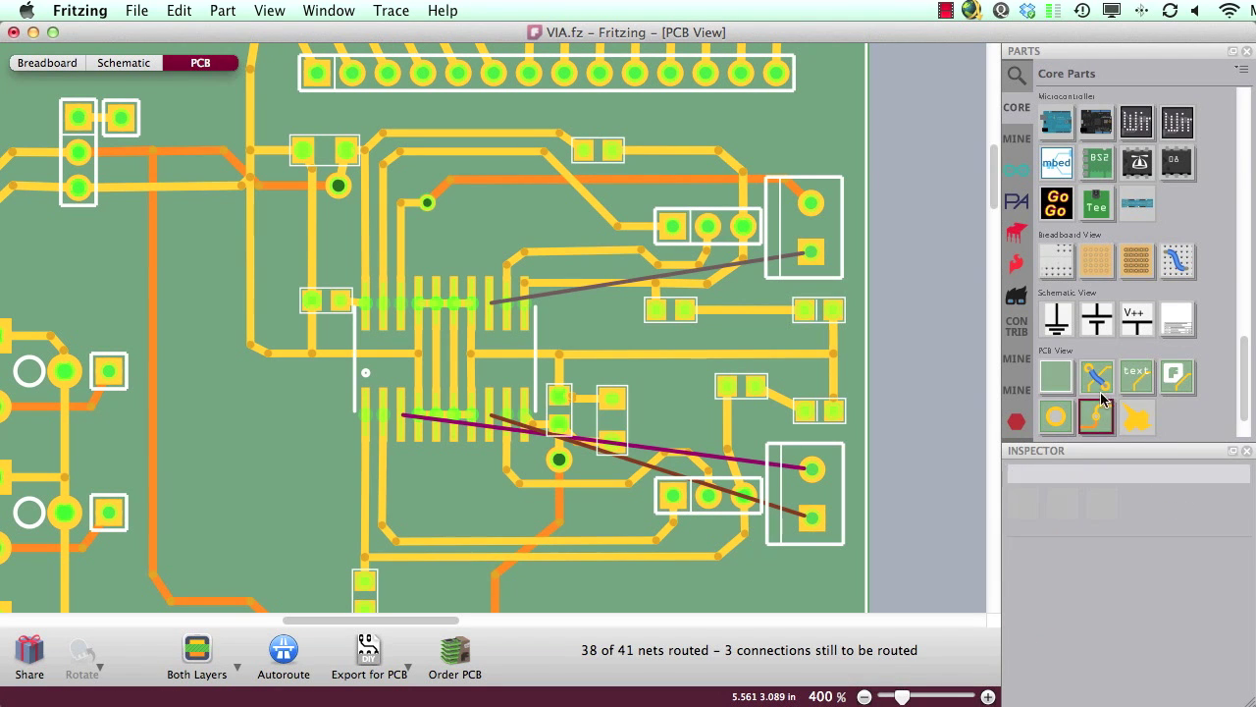
{"action": "left_click_drag", "start_coordinate": [1101, 417], "coordinate": [554, 301]}
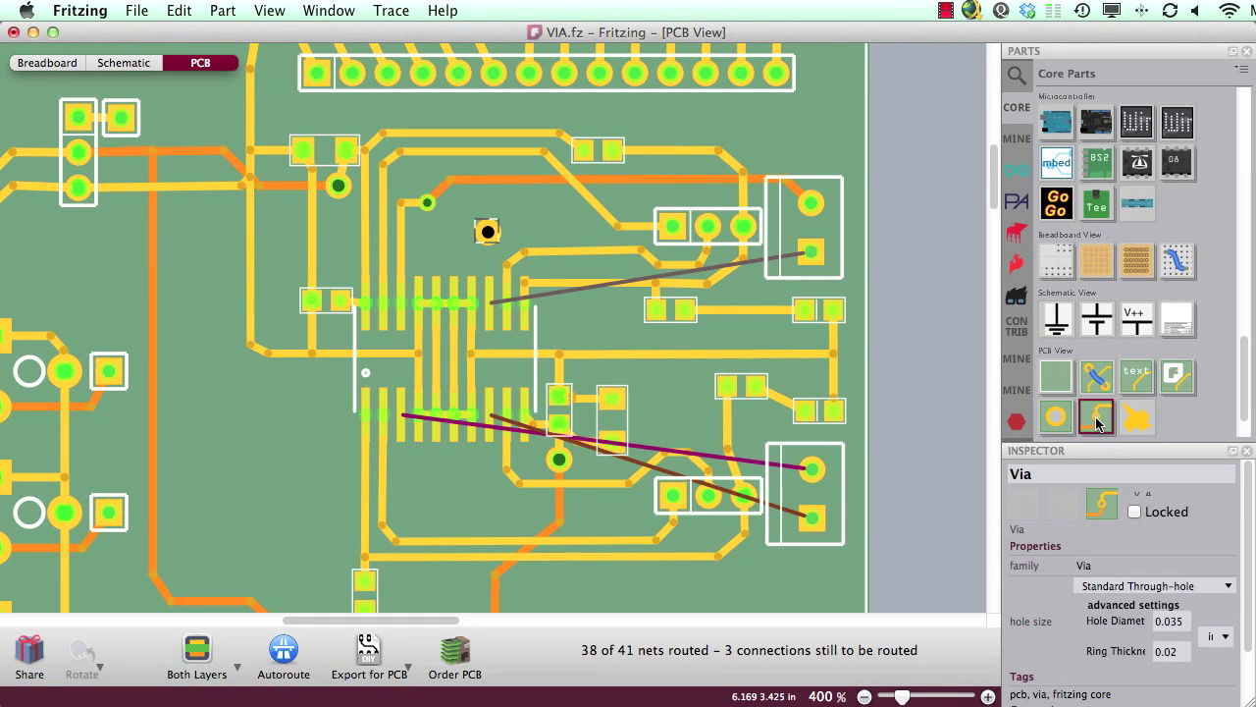
{"action": "left_click", "coordinate": [1216, 589]}
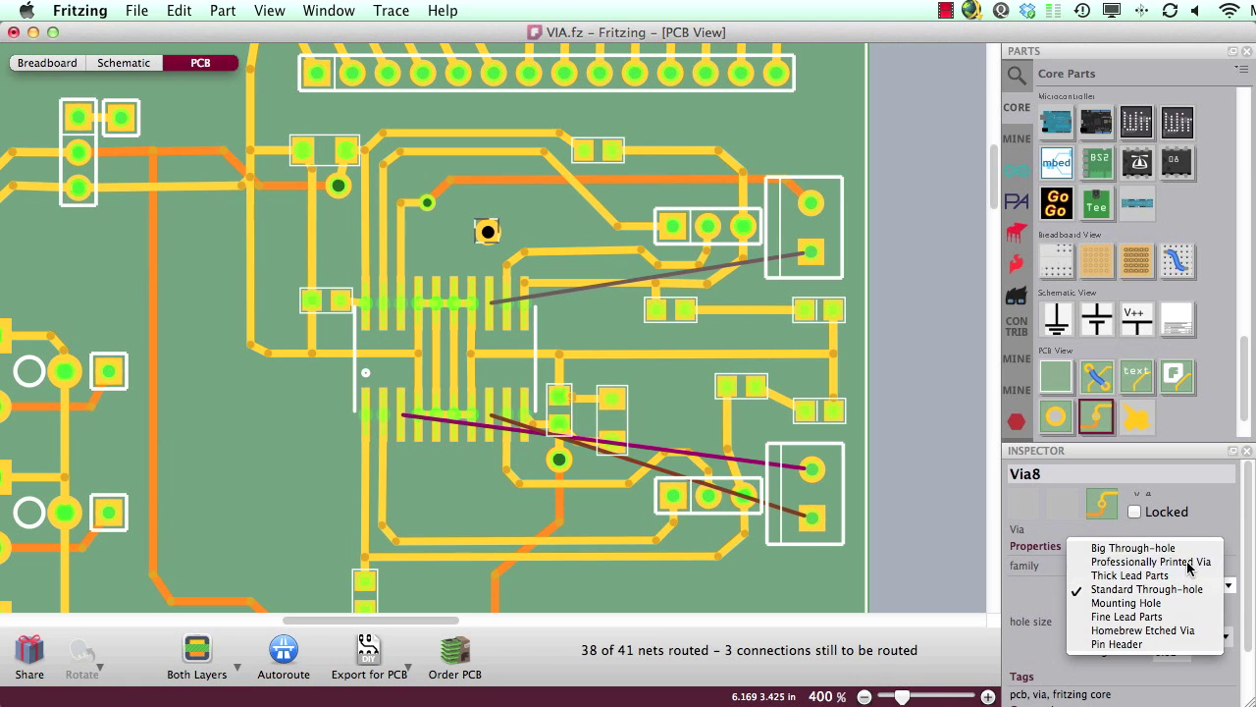
{"action": "left_click", "coordinate": [1188, 562]}
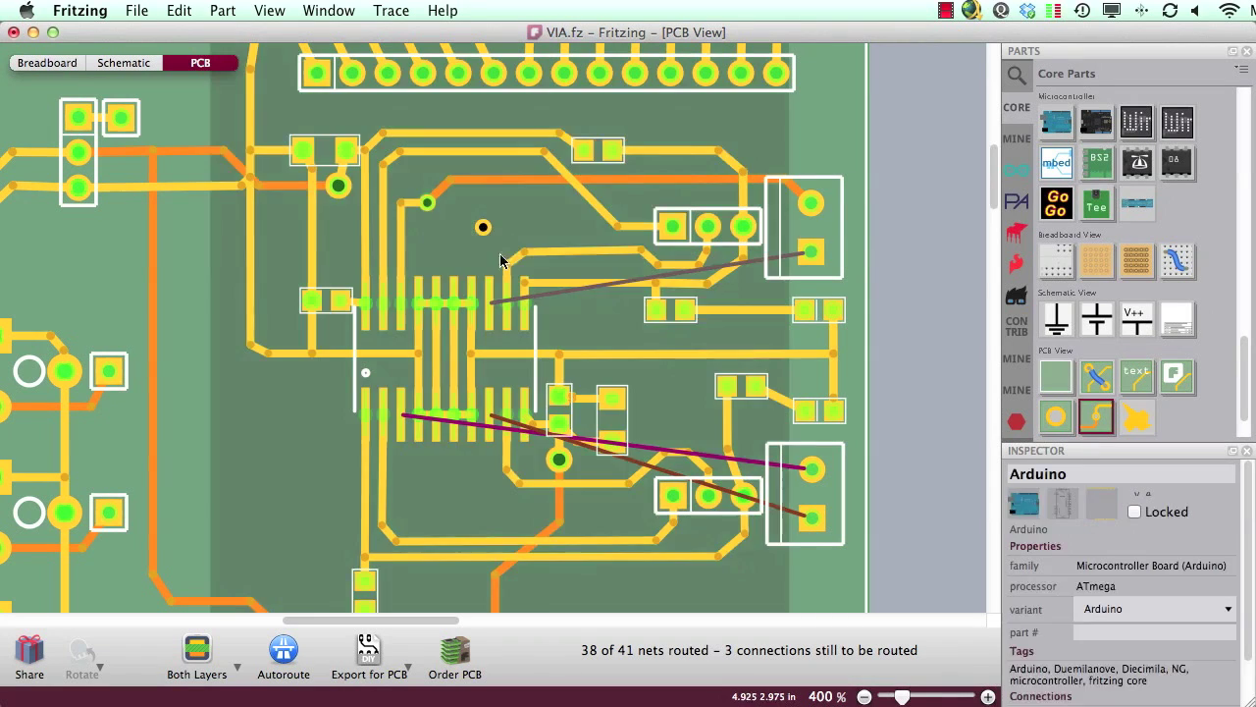
{"action": "left_click", "coordinate": [490, 289]}
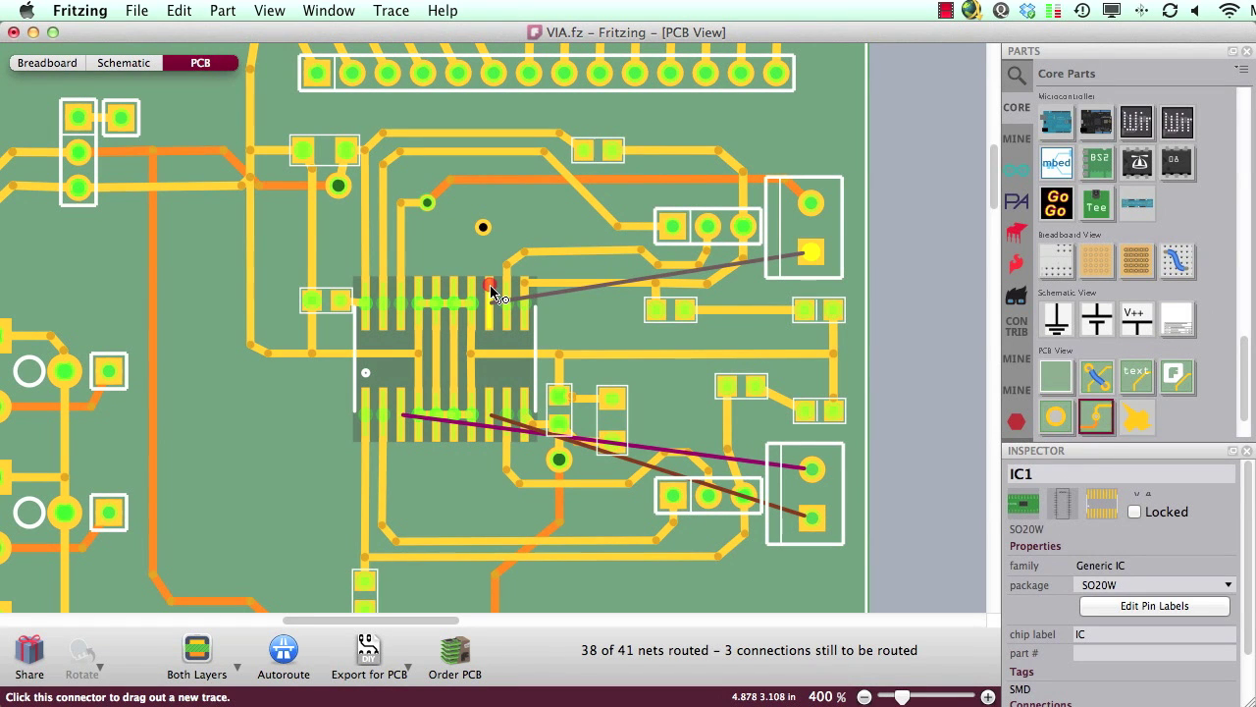
{"action": "left_click_drag", "start_coordinate": [490, 284], "coordinate": [483, 227]}
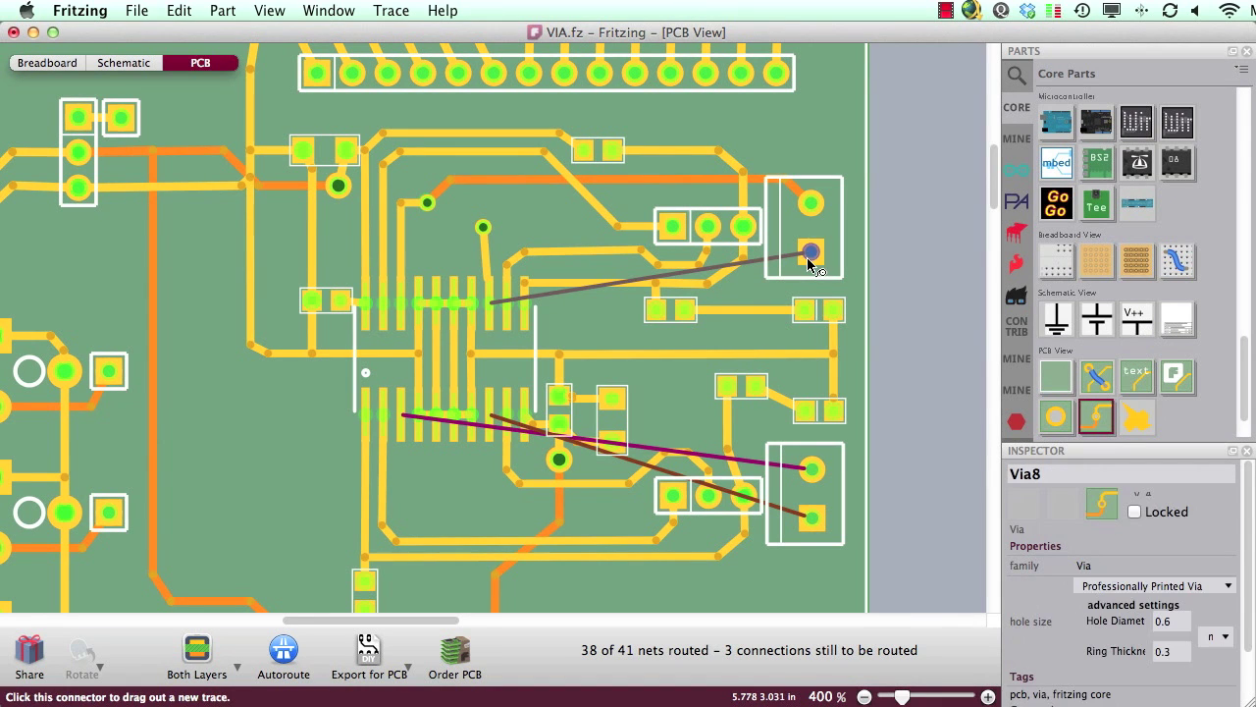
Draw a trace from Via8 to the terminal's lower pad, move it to the bottom layer, and bend it down.
{"action": "left_click_drag", "start_coordinate": [803, 258], "coordinate": [484, 237]}
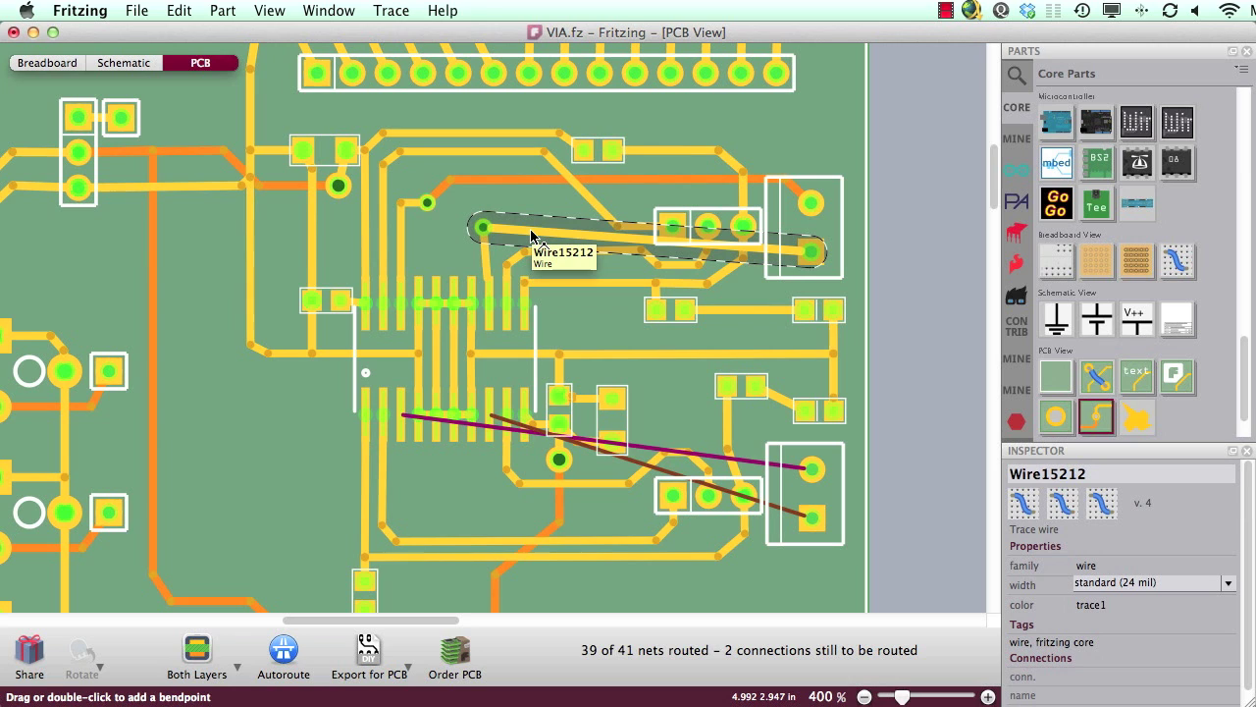
{"action": "right_click", "coordinate": [531, 236]}
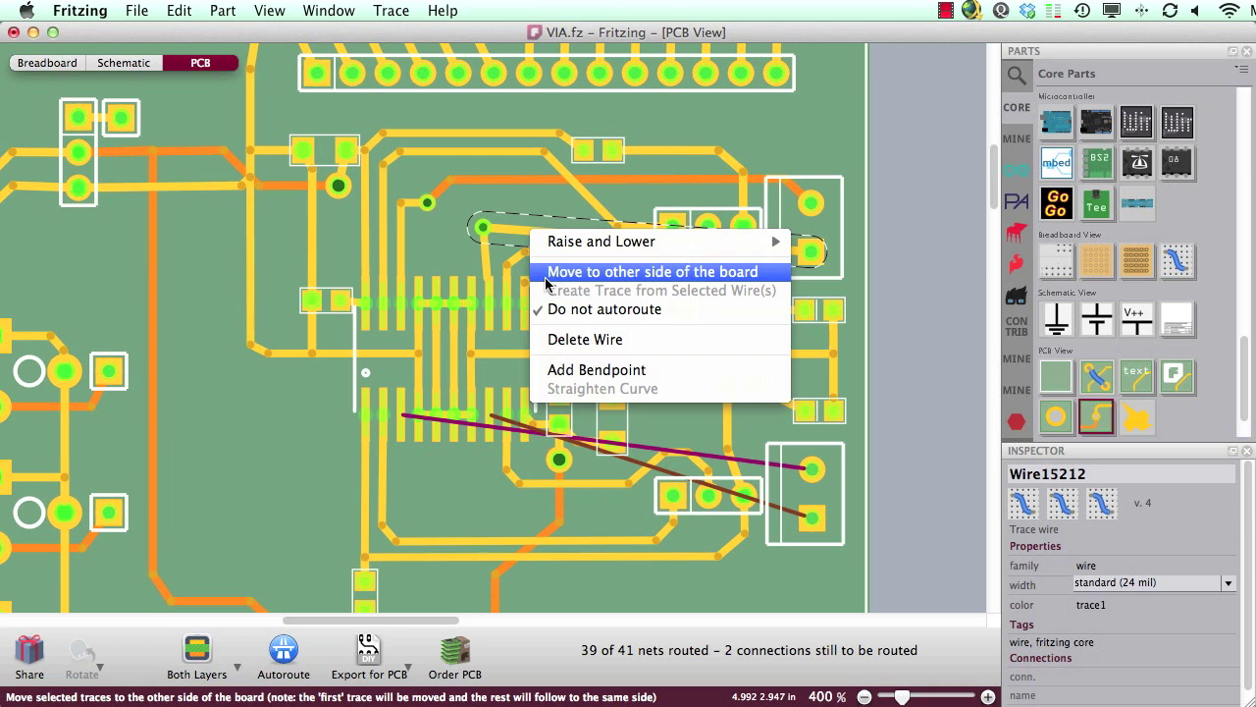
{"action": "left_click", "coordinate": [575, 280]}
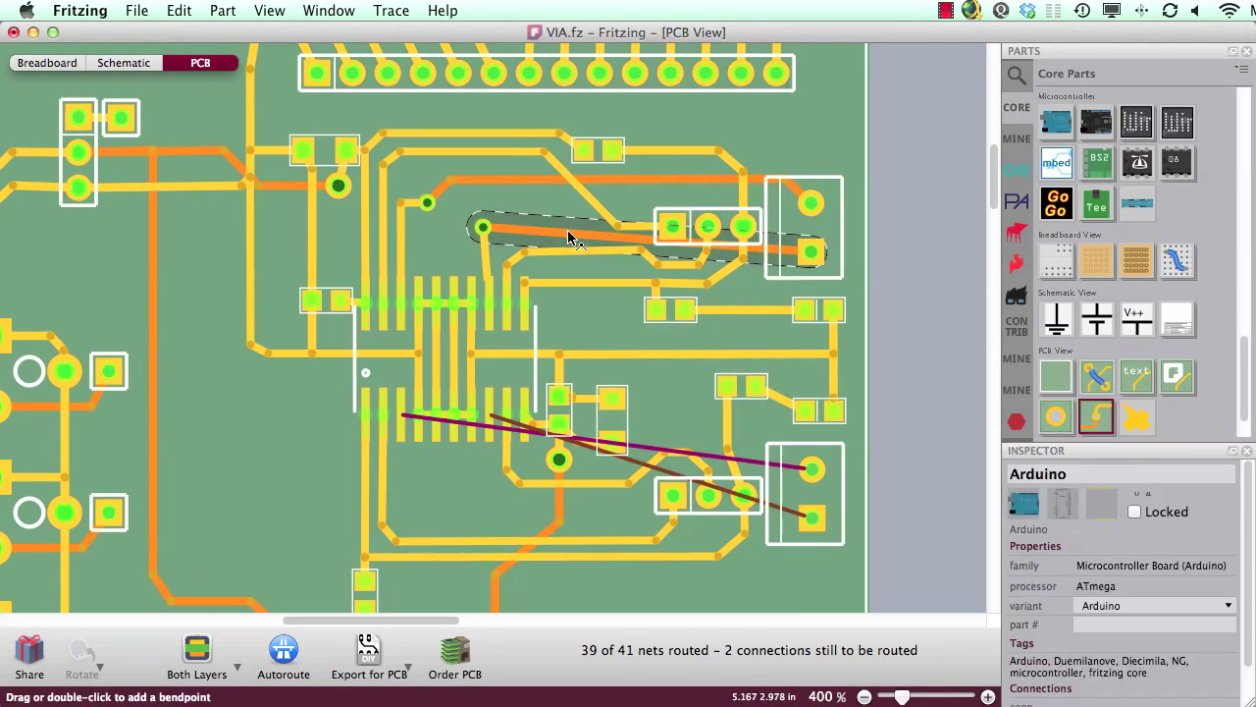
{"action": "mouse_move", "coordinate": [569, 238]}
{"action": "left_mouse_down"}
{"action": "mouse_move", "coordinate": [555, 233]}
{"action": "mouse_move", "coordinate": [553, 275]}
{"action": "left_mouse_up"}
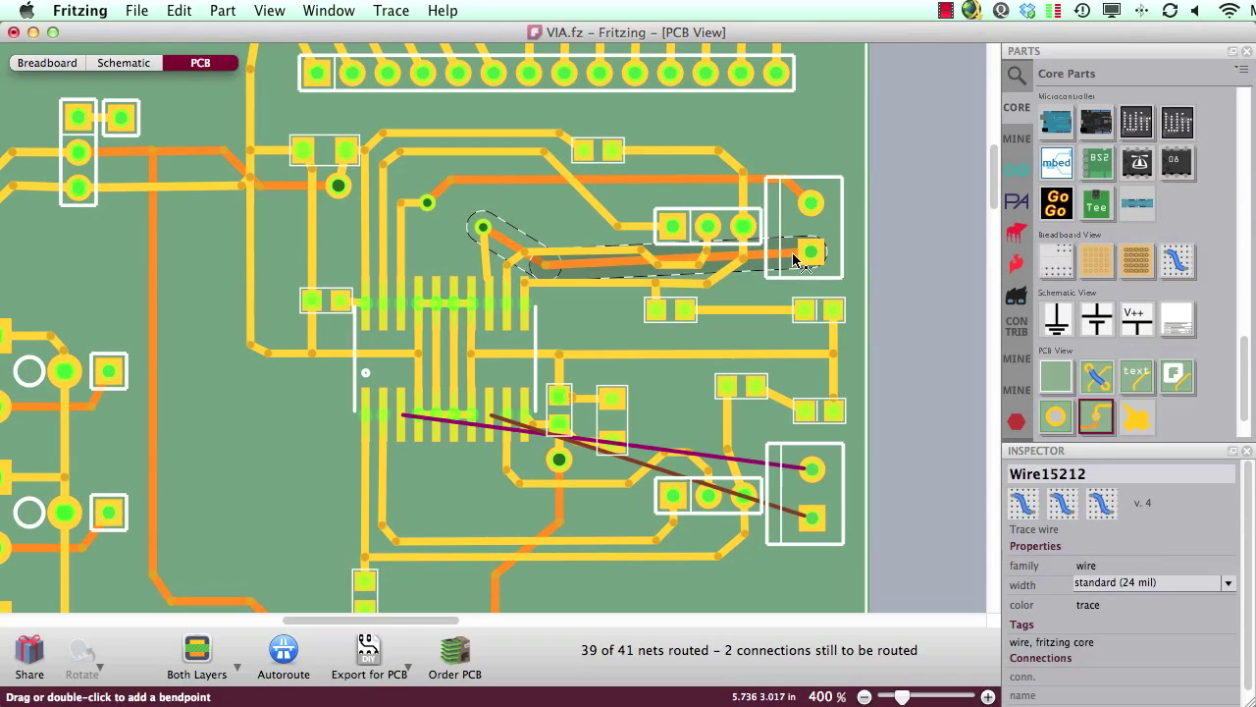
Shift the trace's right segment near the terminal pad and make the bottom layer active.
{"action": "left_click_drag", "start_coordinate": [799, 266], "coordinate": [773, 266]}
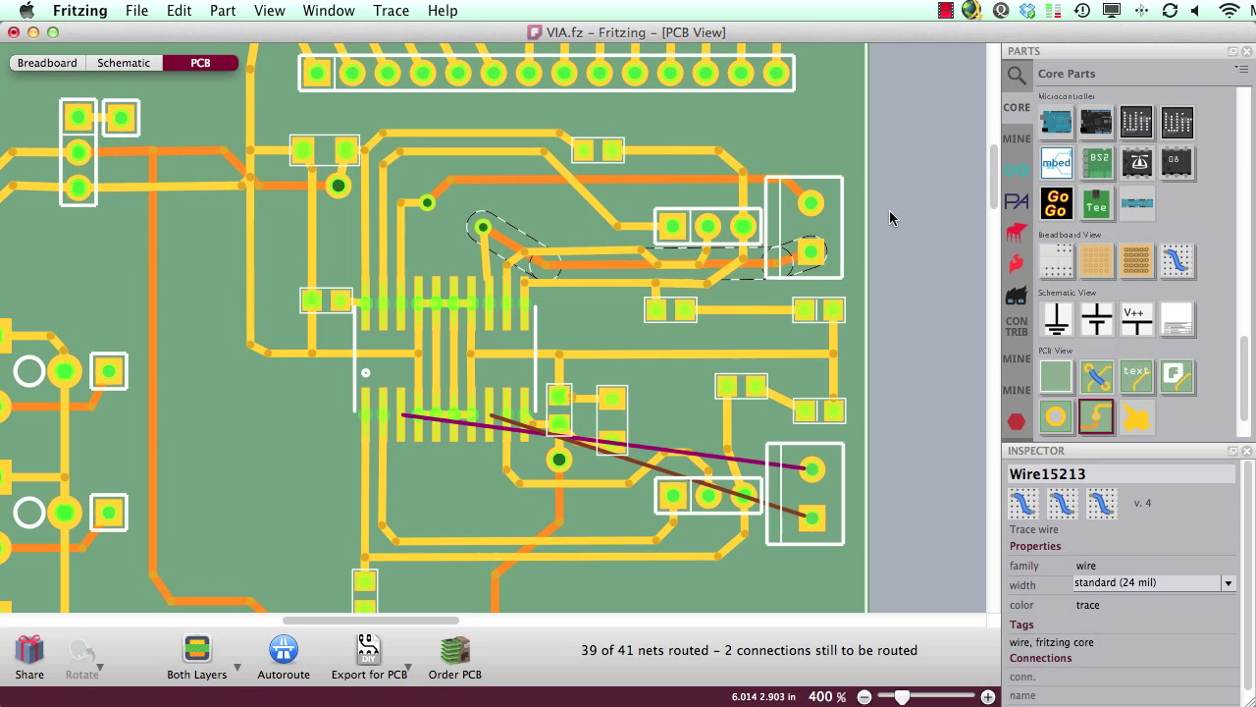
{"action": "scroll", "coordinate": [890, 216], "scroll_direction": "down", "scroll_amount": 3}
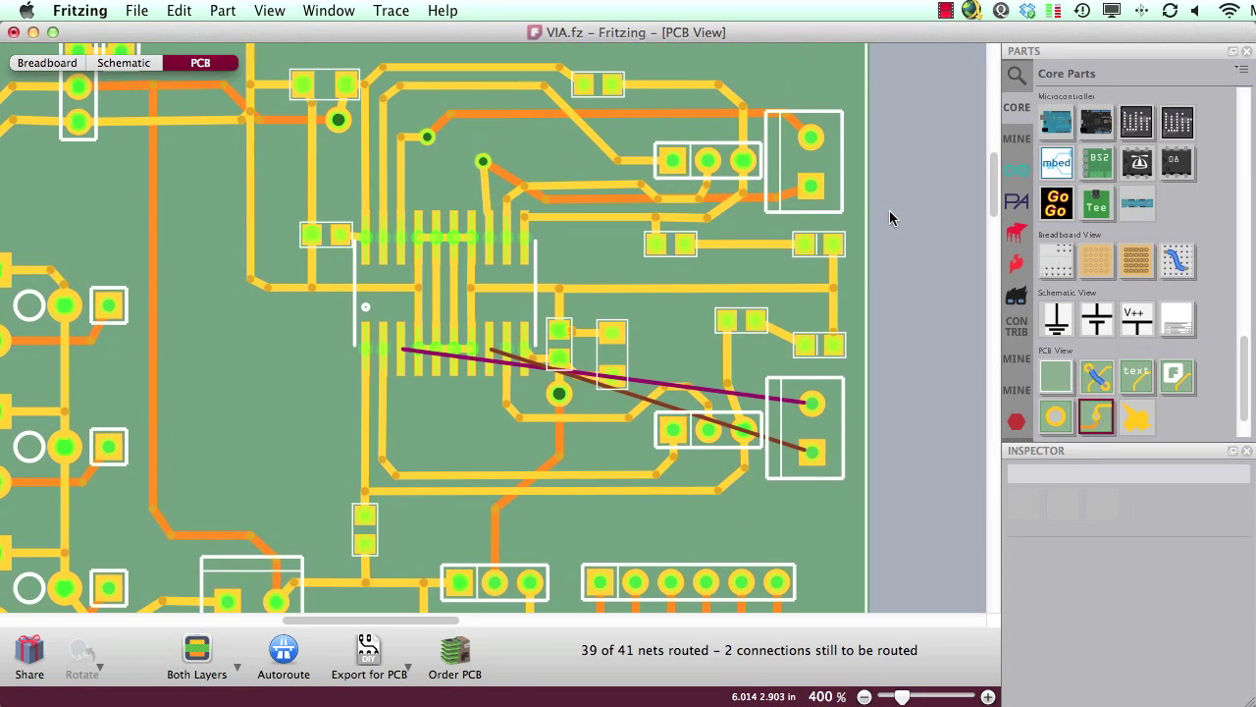
{"action": "left_click", "coordinate": [891, 216]}
{"action": "scroll", "coordinate": [890, 214], "scroll_direction": "up", "scroll_amount": 5}
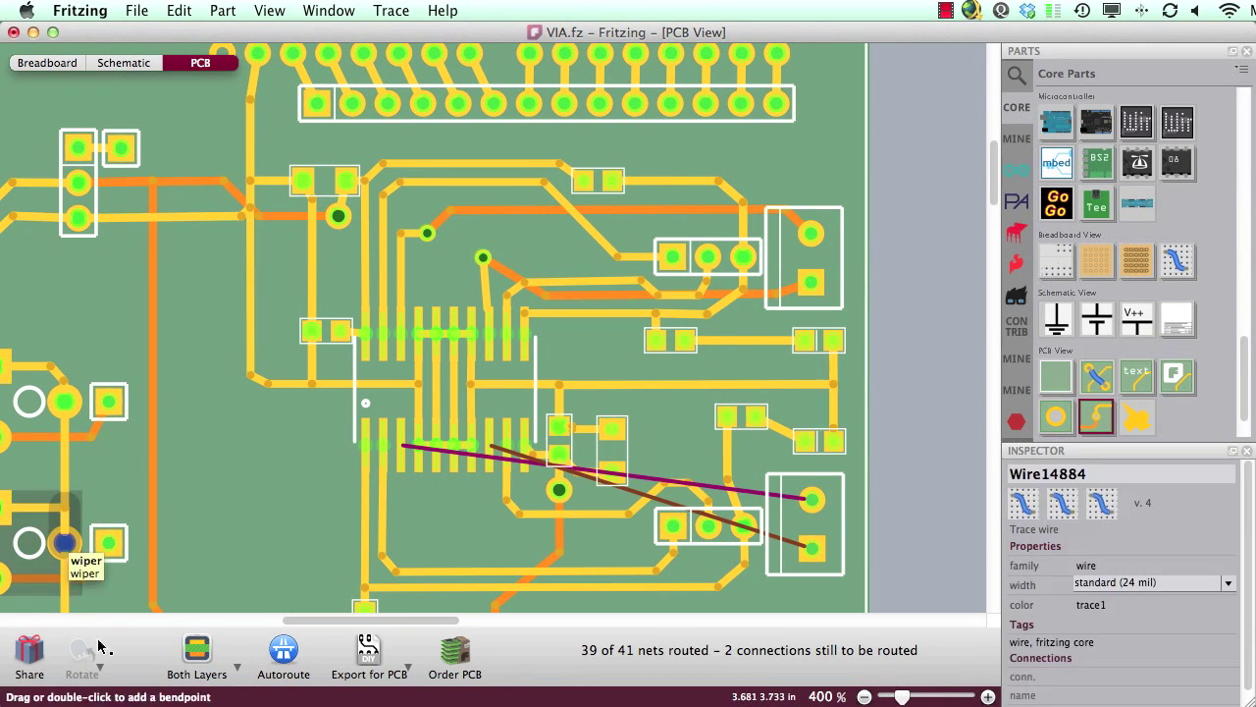
{"action": "left_click", "coordinate": [199, 647]}
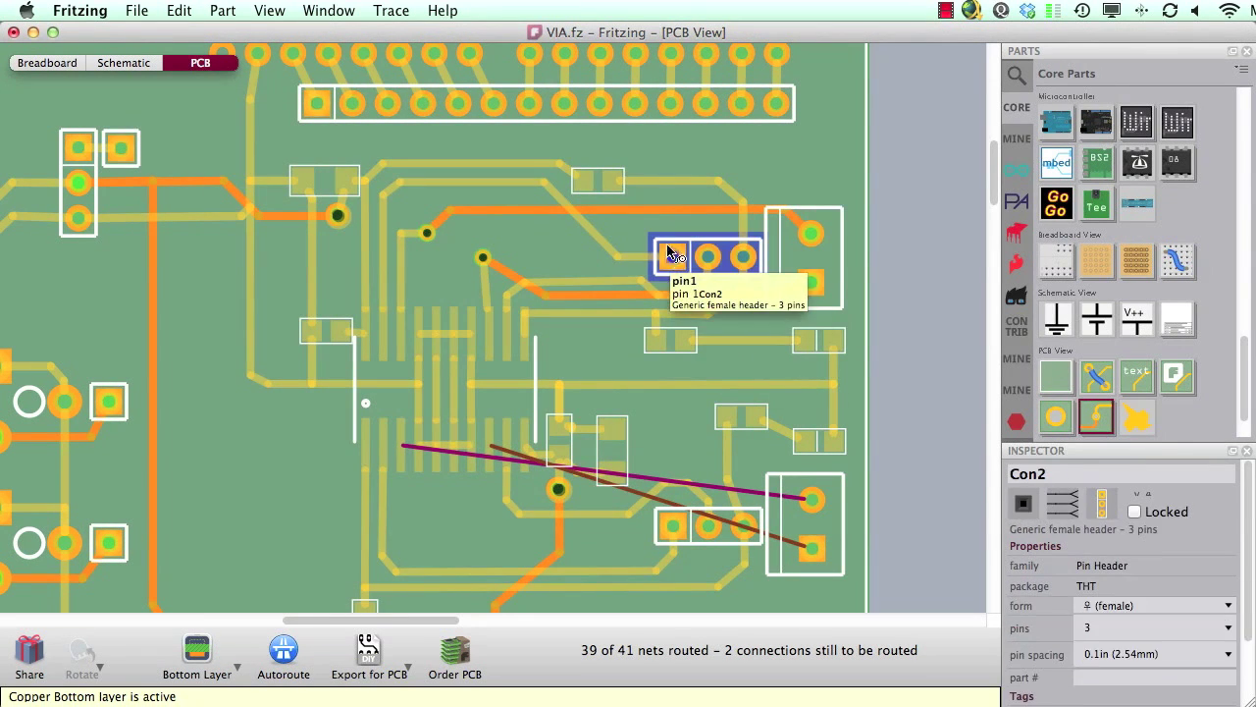
Reshape the Via8 trace to step right, then run down beneath the header to the terminal.
{"action": "left_click", "coordinate": [728, 245]}
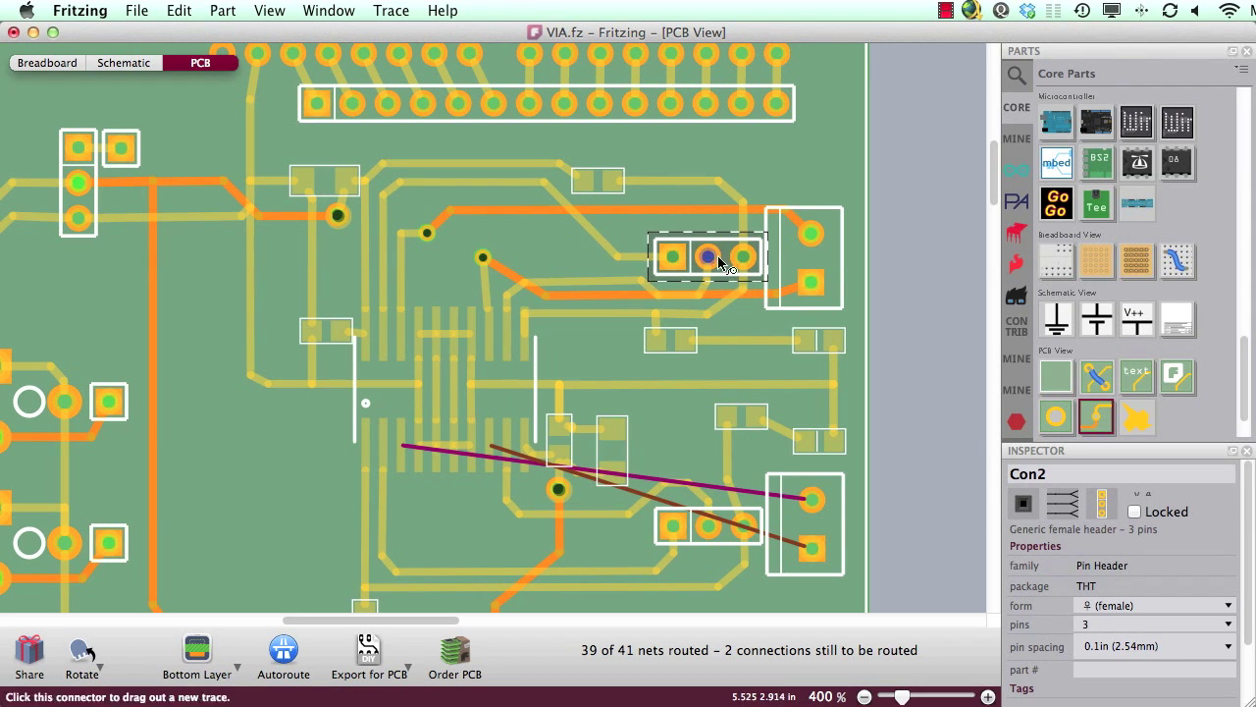
{"action": "left_click", "coordinate": [779, 281]}
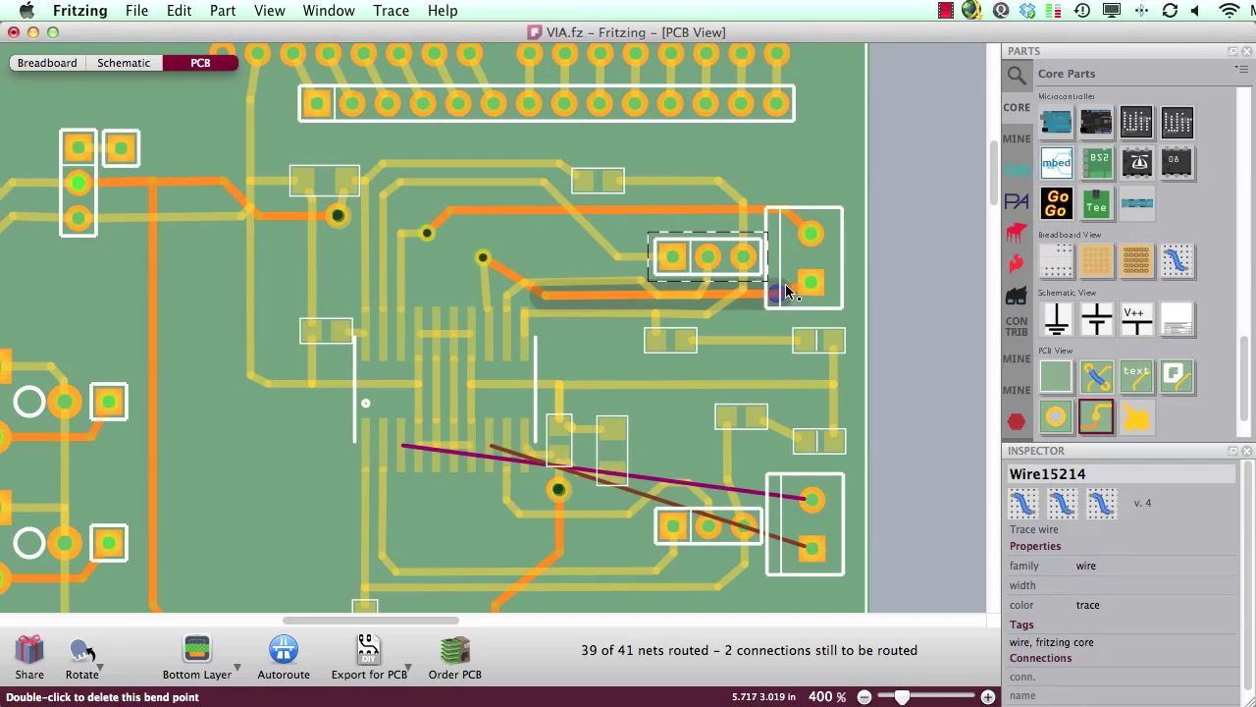
{"action": "mouse_move", "coordinate": [779, 280]}
{"action": "left_mouse_down"}
{"action": "mouse_move", "coordinate": [640, 234]}
{"action": "mouse_move", "coordinate": [640, 293]}
{"action": "left_mouse_up"}
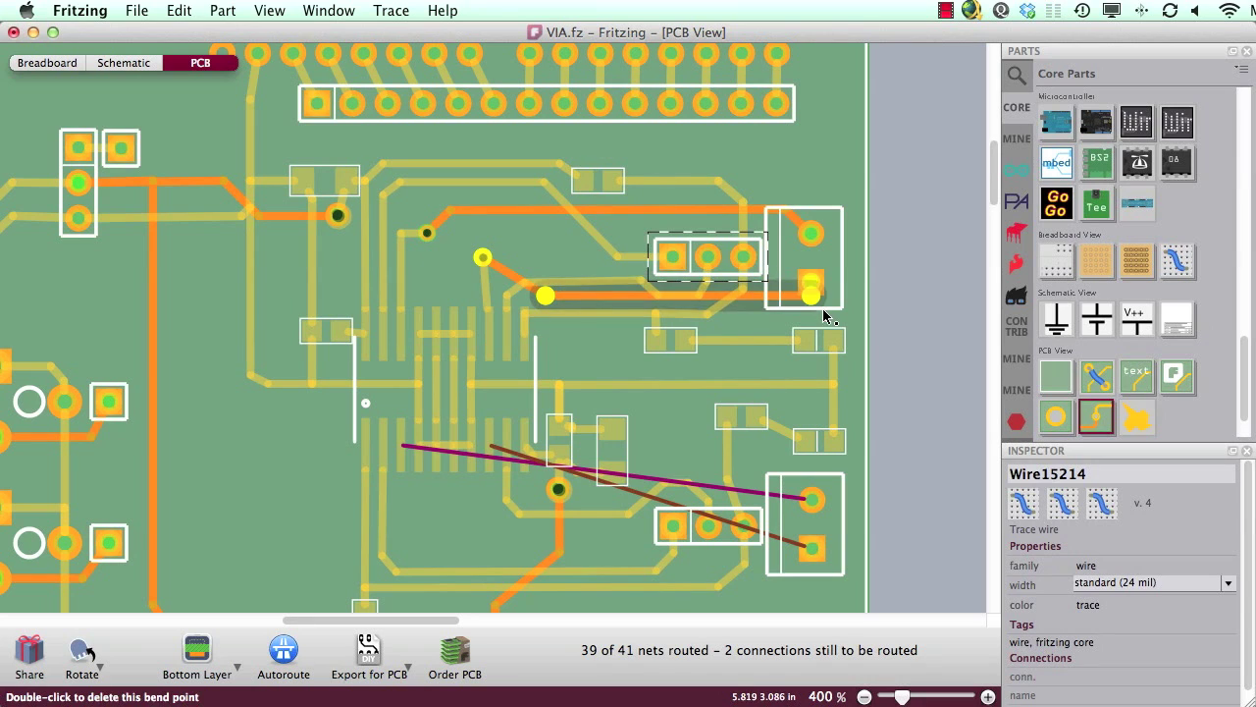
{"action": "left_click", "coordinate": [554, 296]}
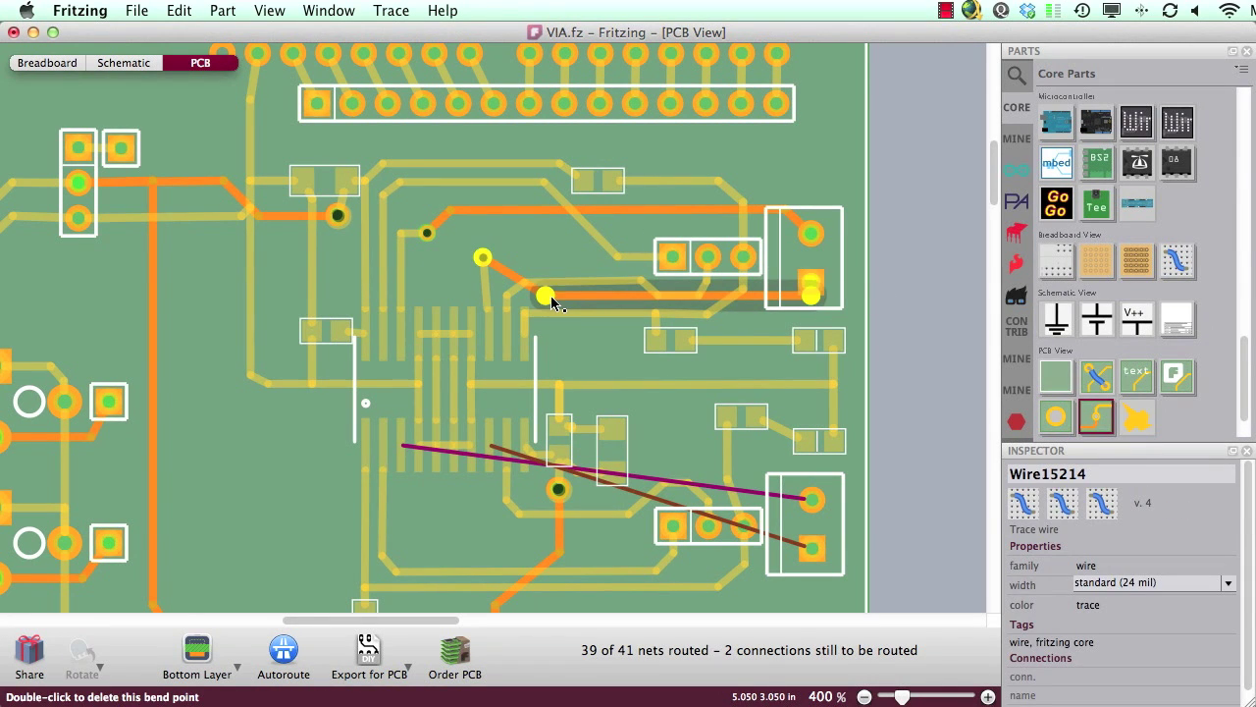
{"action": "mouse_move", "coordinate": [564, 302]}
{"action": "left_mouse_down"}
{"action": "mouse_move", "coordinate": [491, 266]}
{"action": "mouse_move", "coordinate": [562, 258]}
{"action": "left_mouse_up"}
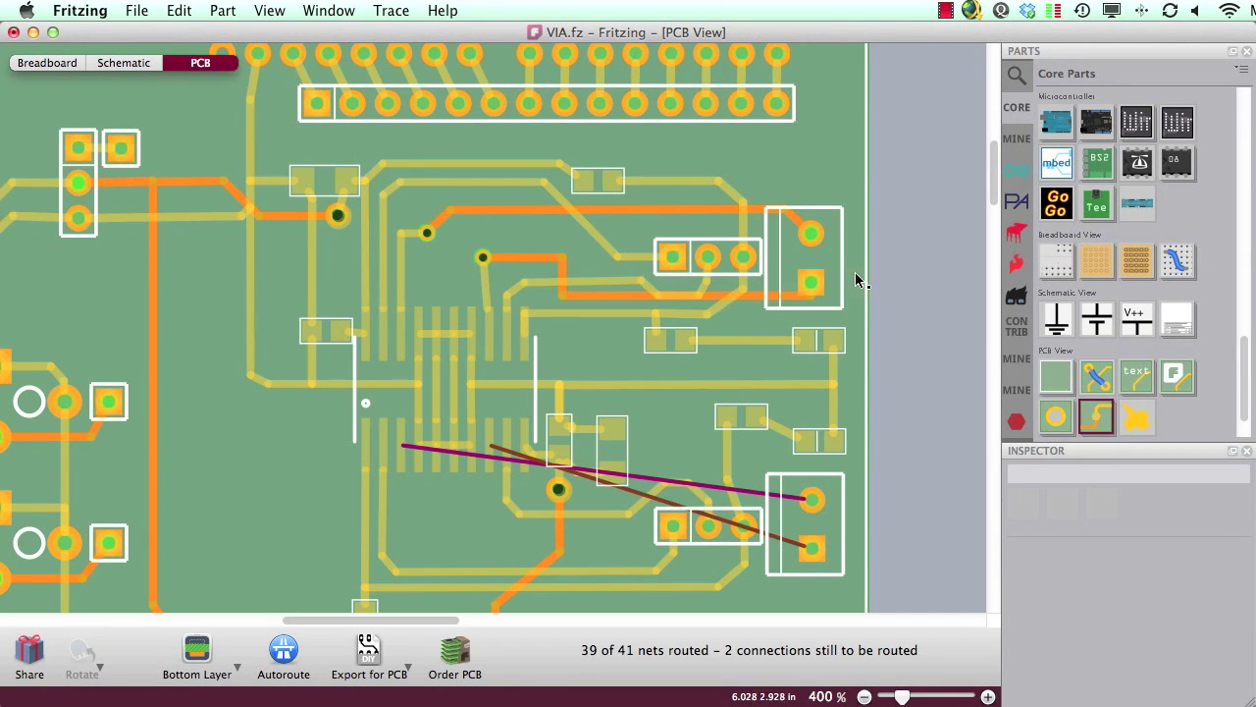
{"action": "left_click", "coordinate": [443, 265]}
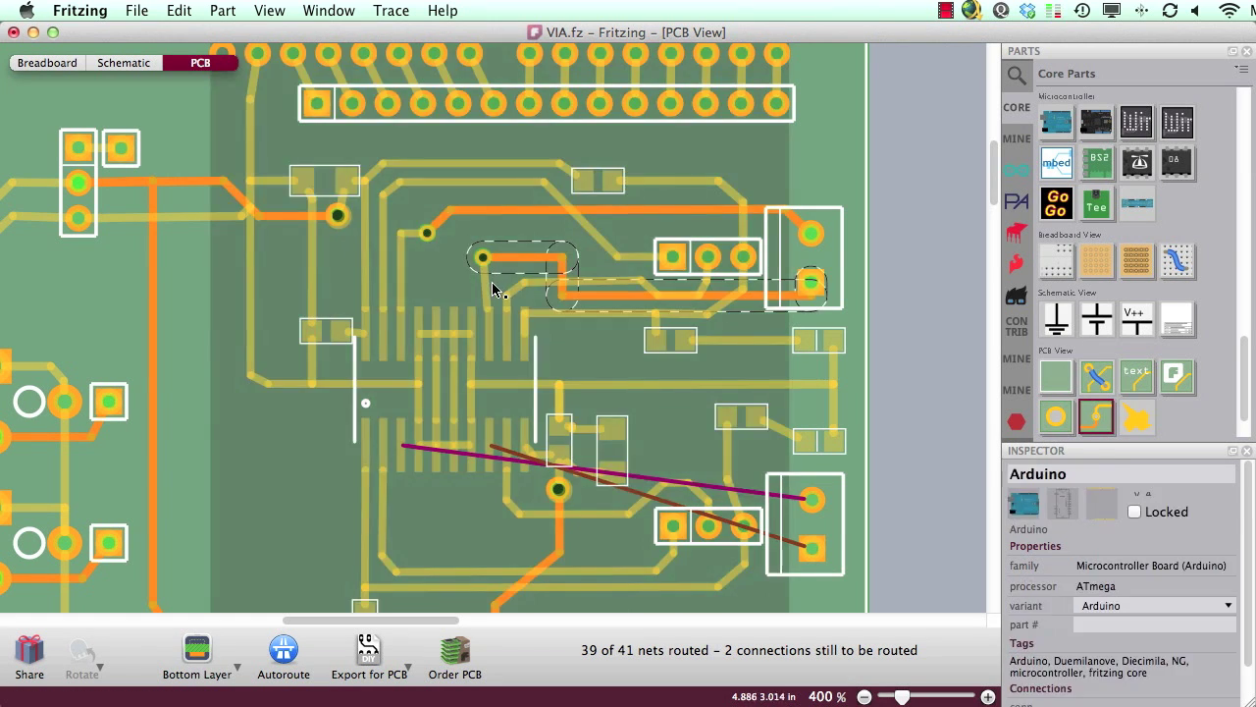
{"action": "left_click", "coordinate": [497, 273]}
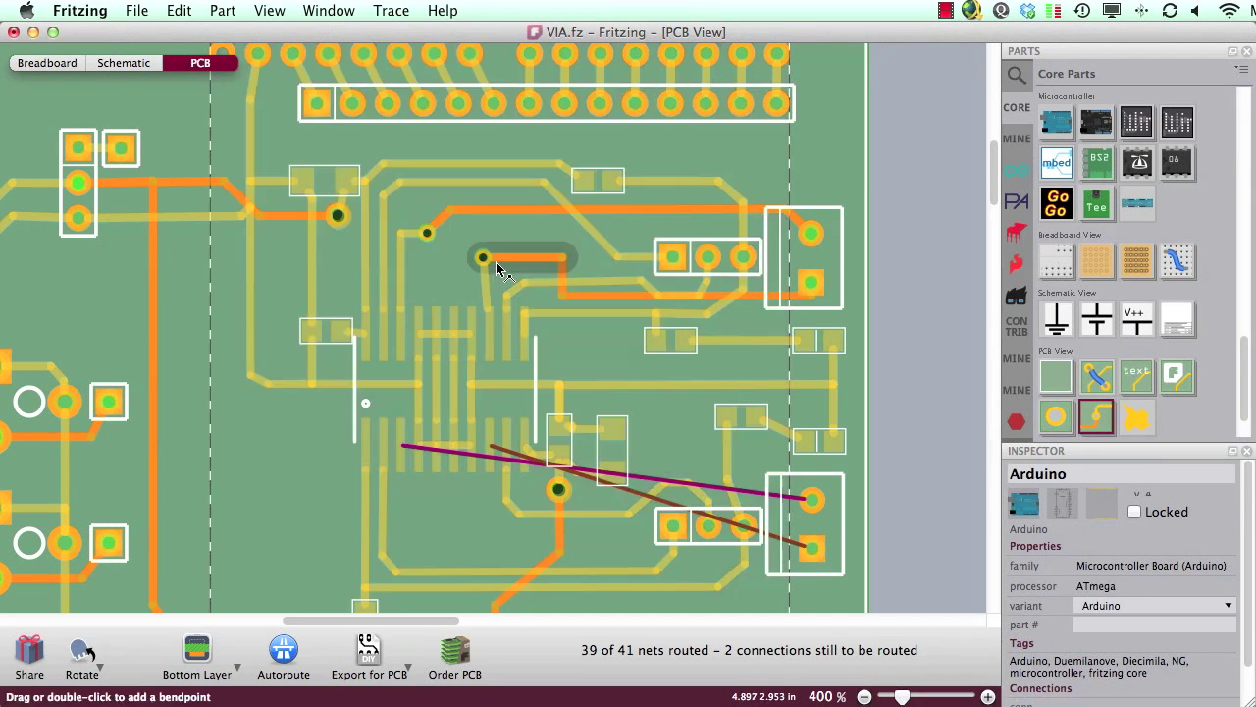
{"action": "left_click", "coordinate": [498, 271]}
{"action": "left_click", "coordinate": [606, 274]}
{"action": "left_click", "coordinate": [899, 267]}
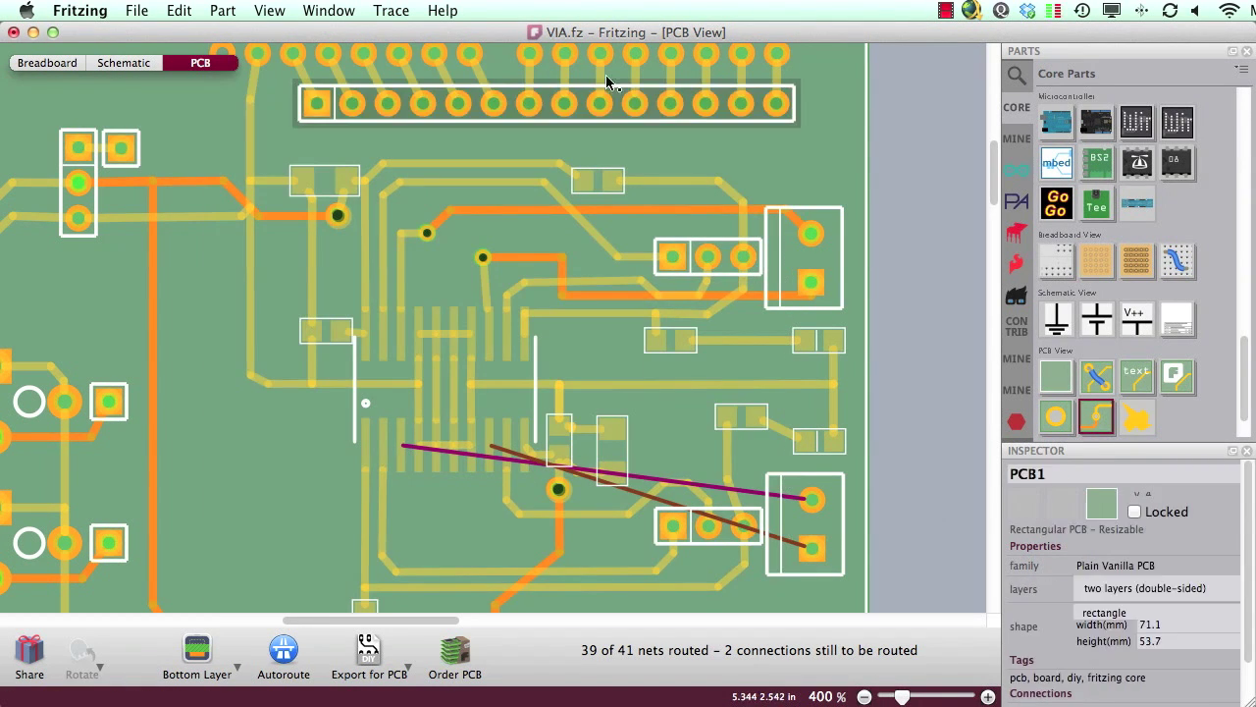
{"action": "left_click", "coordinate": [607, 82]}
{"action": "left_click", "coordinate": [930, 373]}
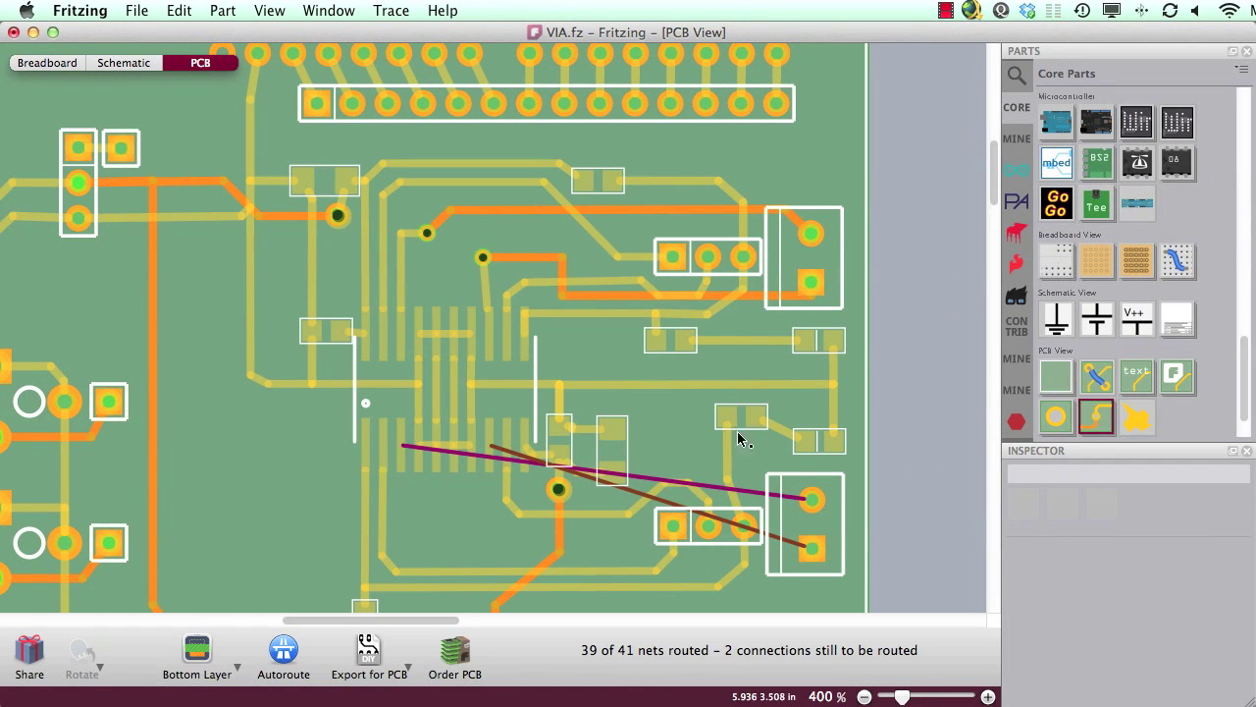
{"action": "left_click", "coordinate": [491, 346]}
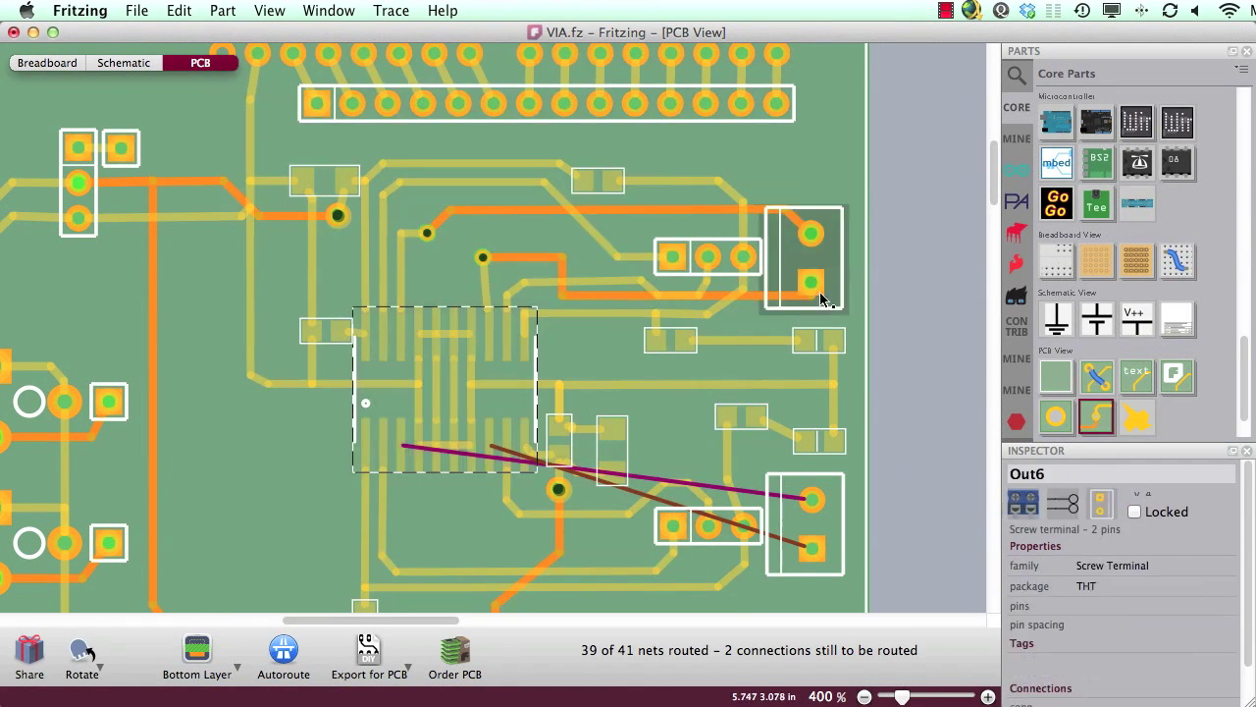
{"action": "left_click", "coordinate": [900, 298]}
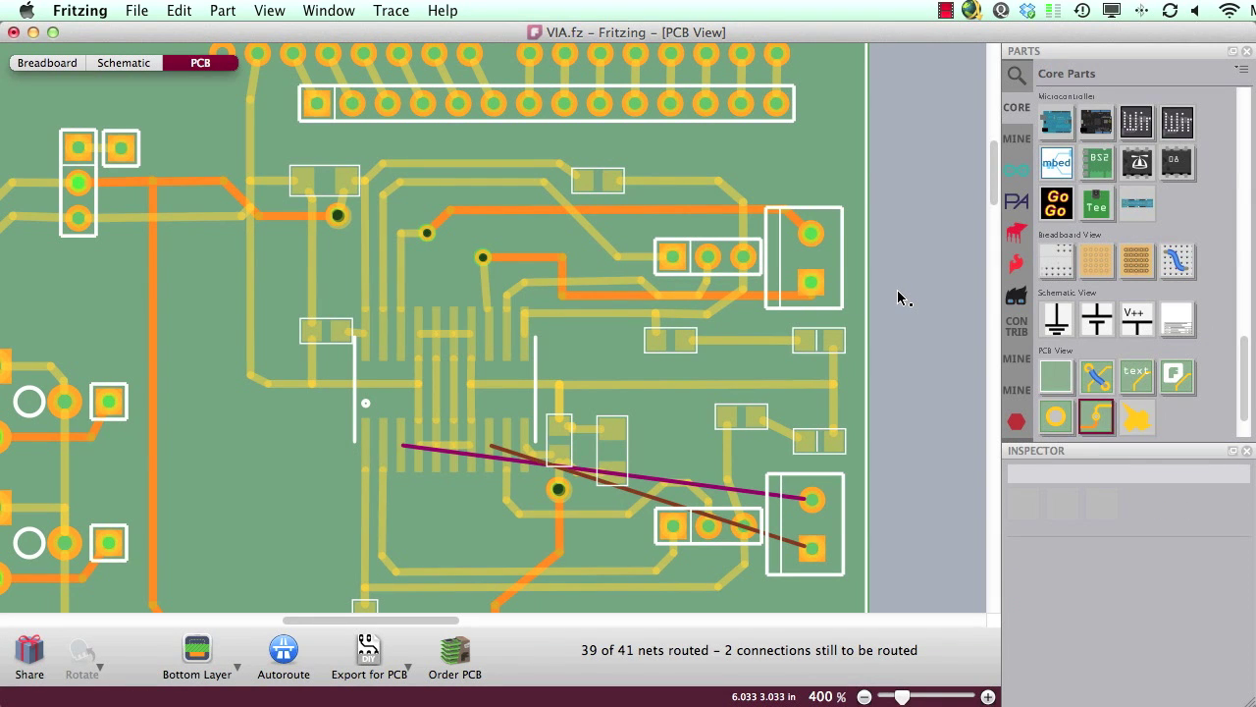